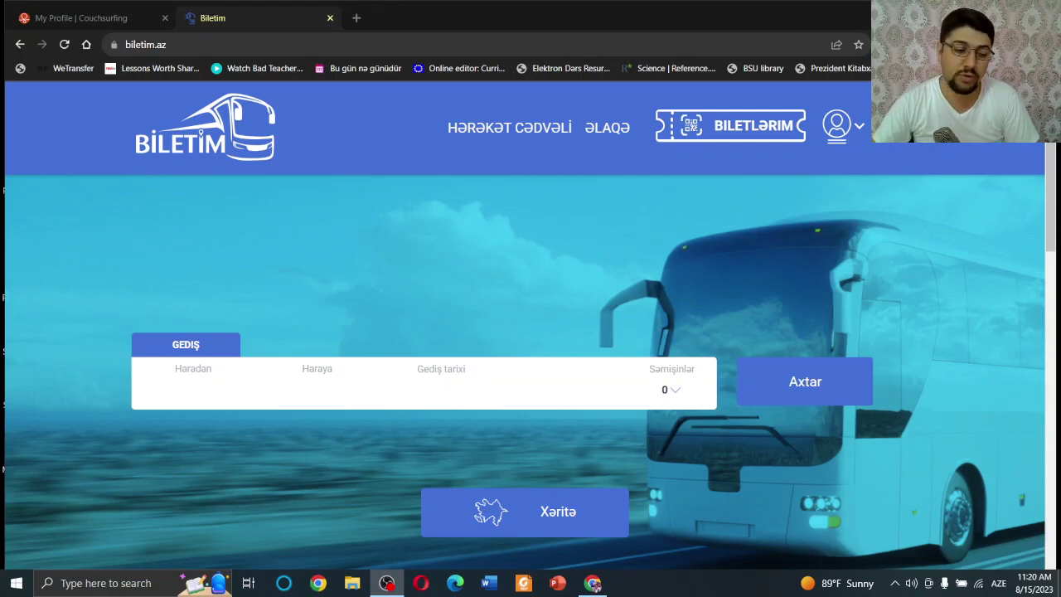
left_click(108, 18)
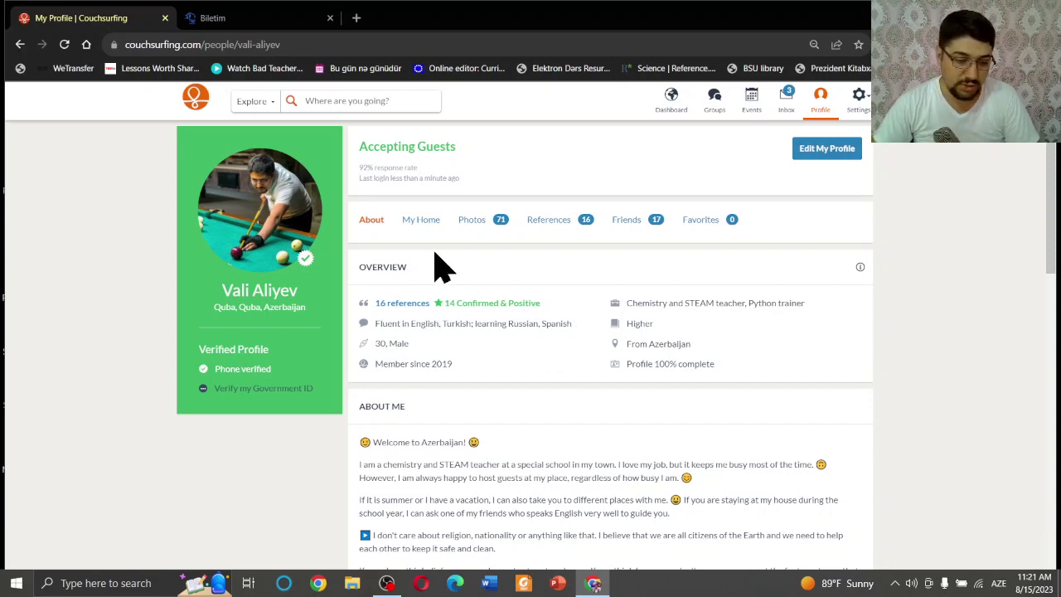
left_click(252, 18)
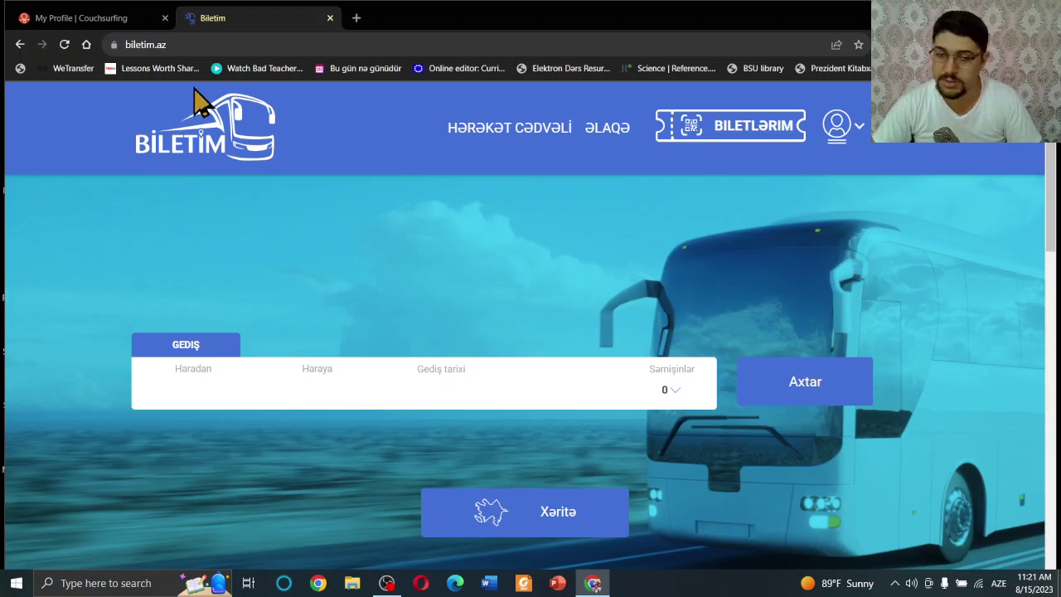
Inspect the site's full https web address in the address bar.
left_click(138, 46)
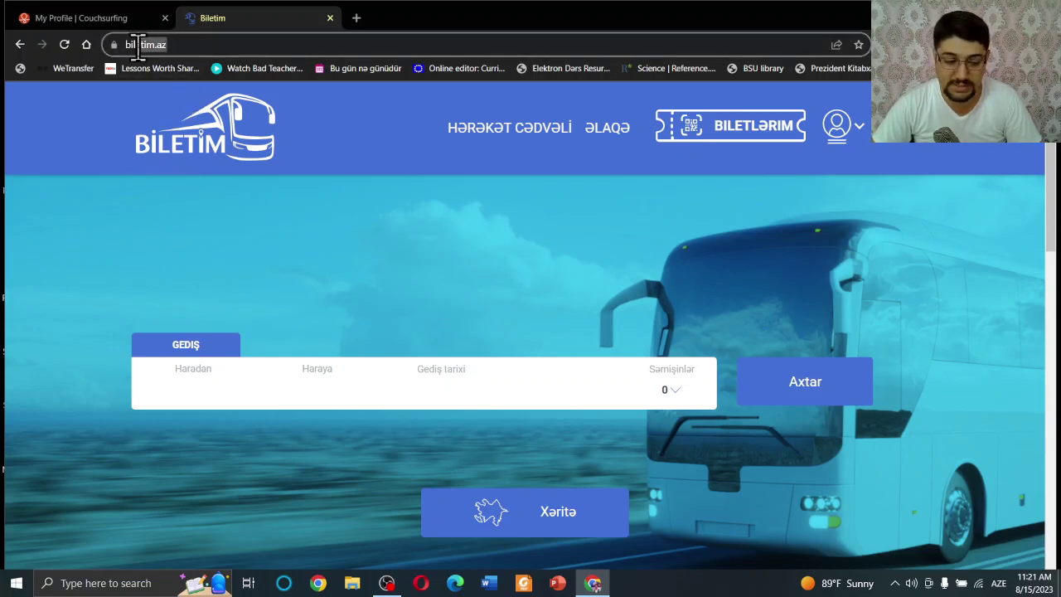
left_click(190, 42)
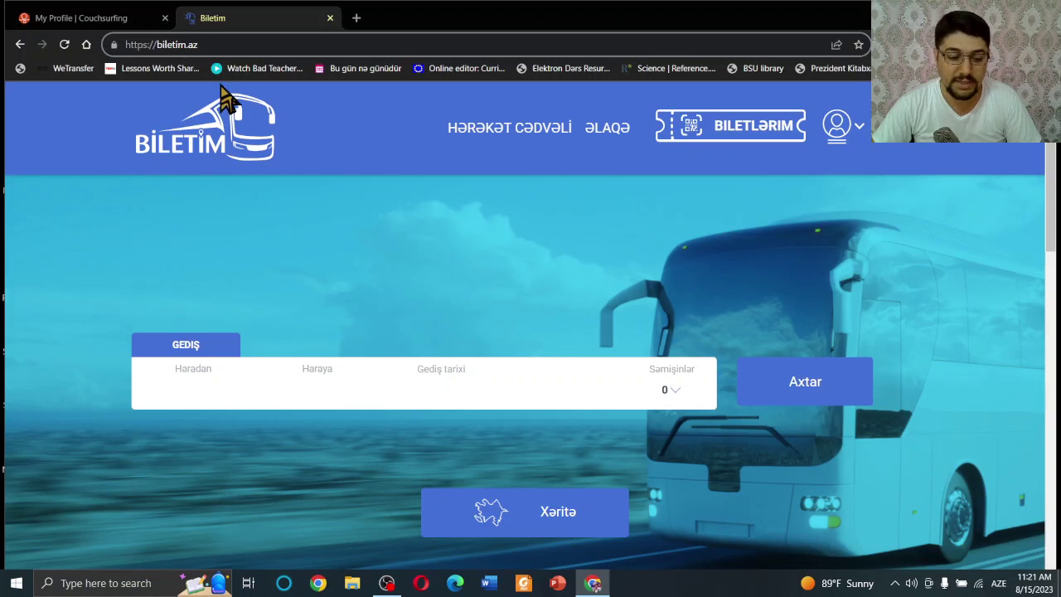
left_click(217, 199)
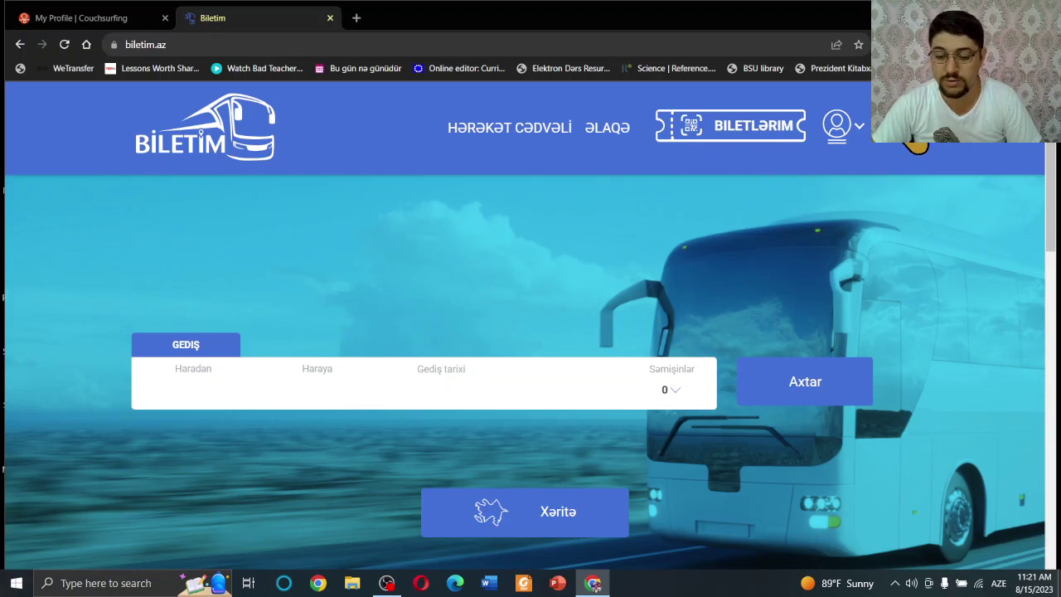
Translate the Biletim.az home page into English with the browser's Translate to English option.
left_click(904, 149)
right_click(524, 201)
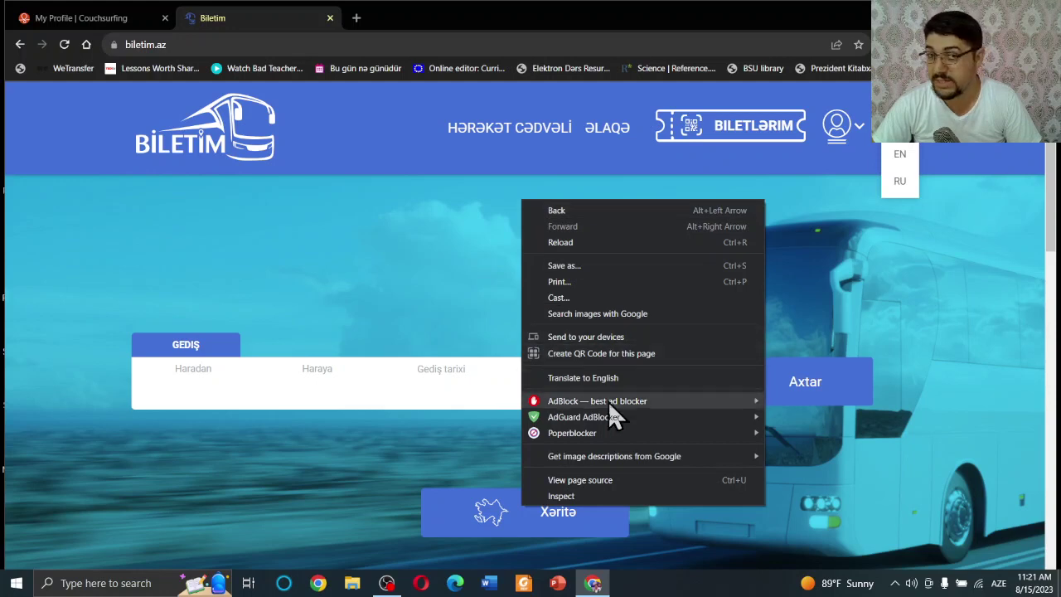
mouse_move(598, 397)
right_click(458, 227)
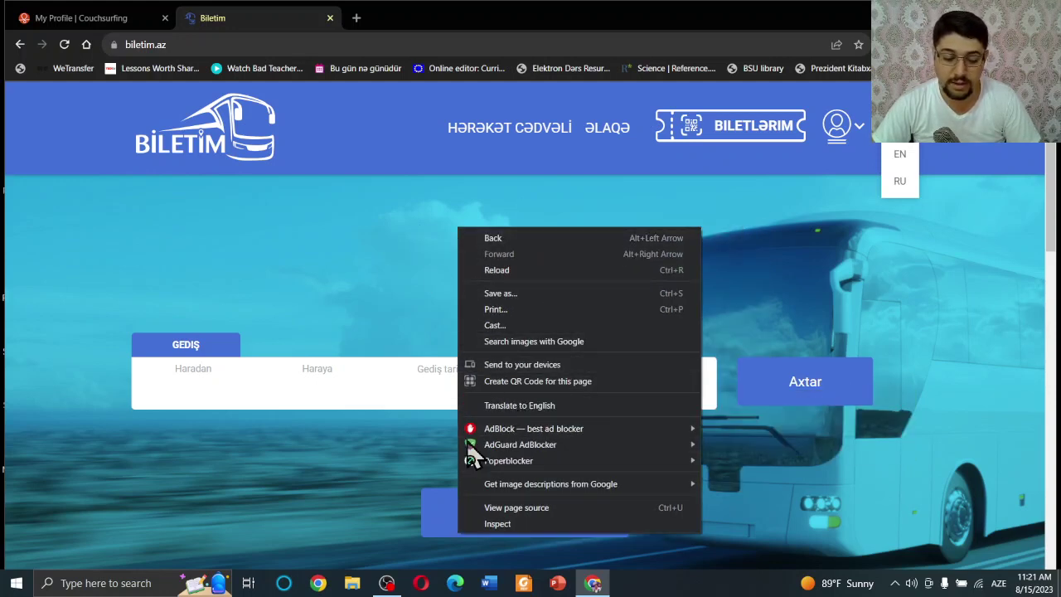
left_click(511, 406)
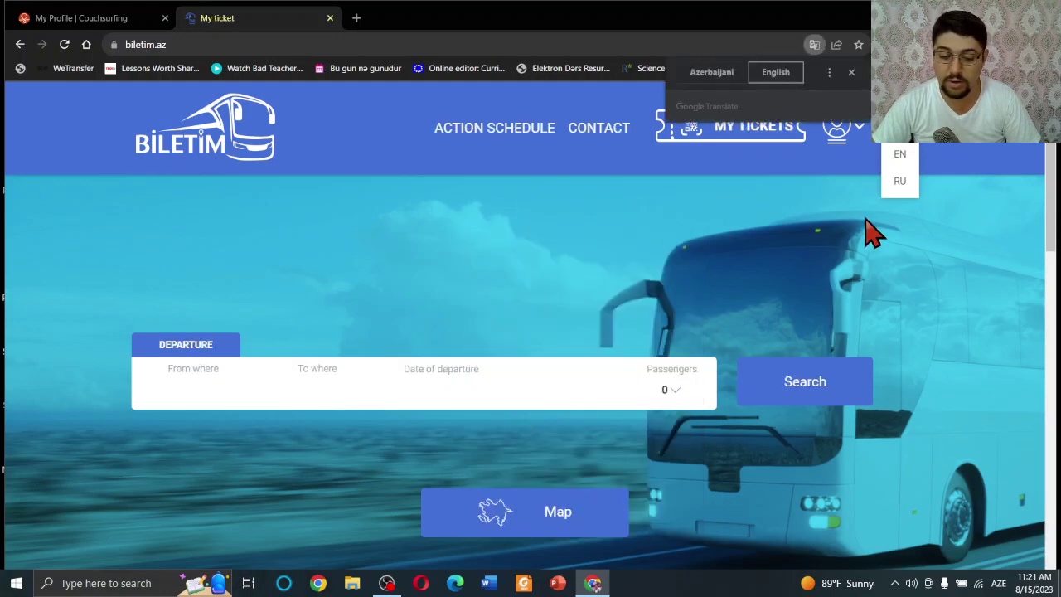
left_click(961, 273)
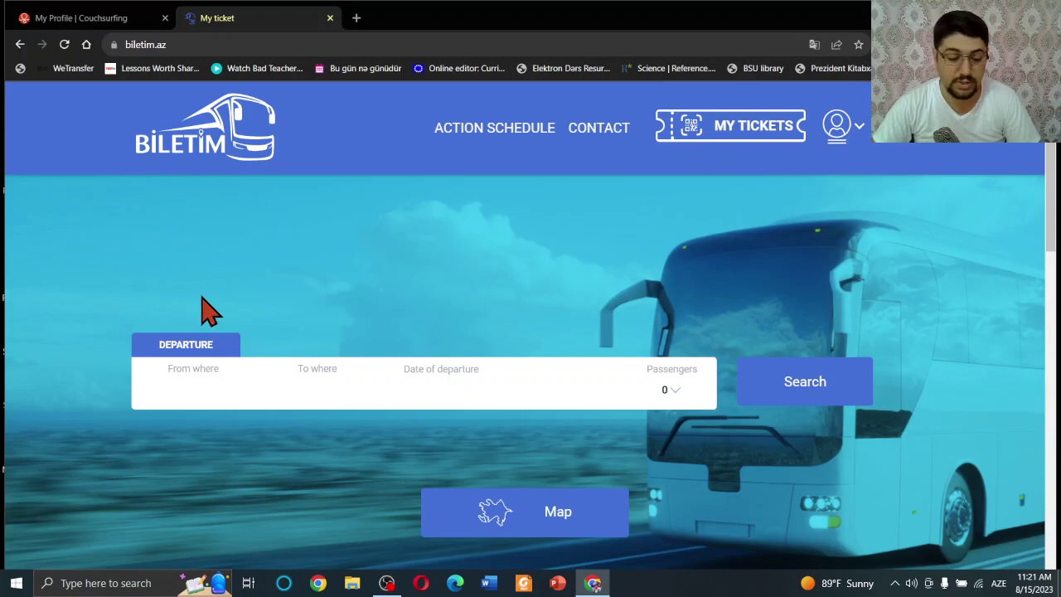
scroll(654, 213, "down", 2)
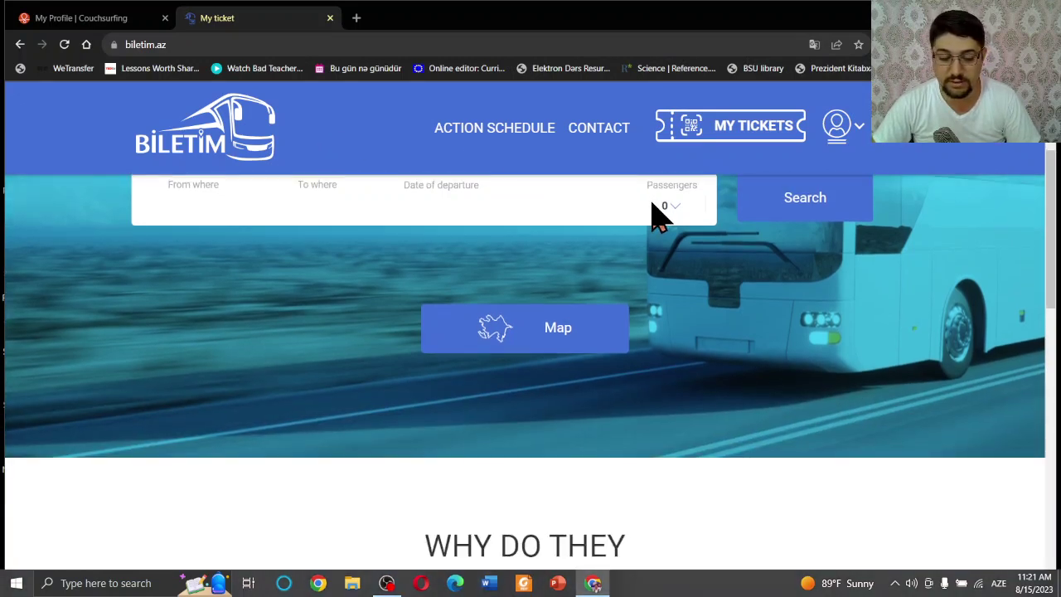
scroll(658, 232, "up", 2)
left_click(845, 137)
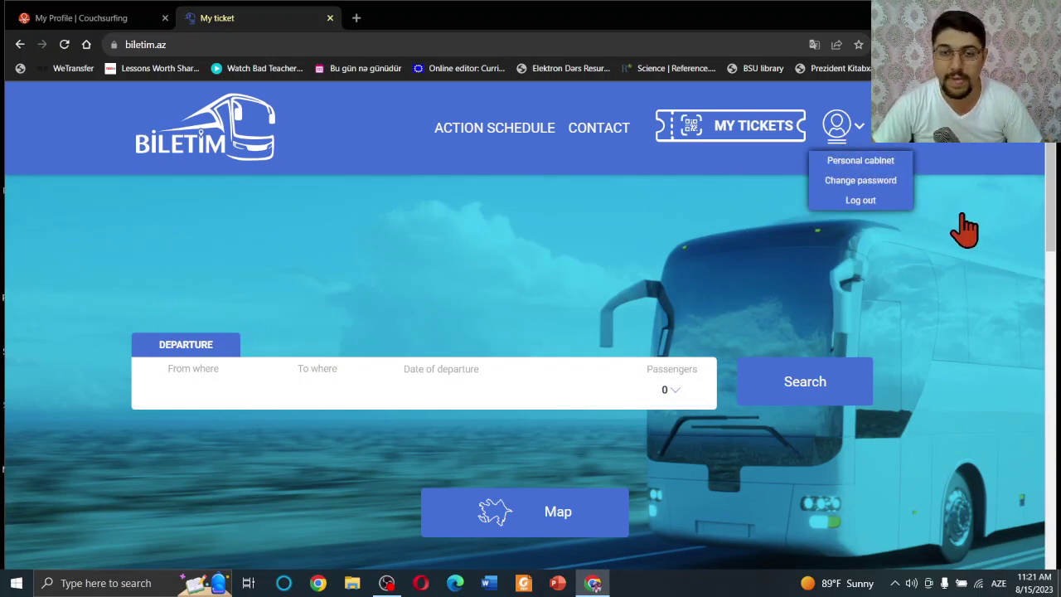
left_click(646, 208)
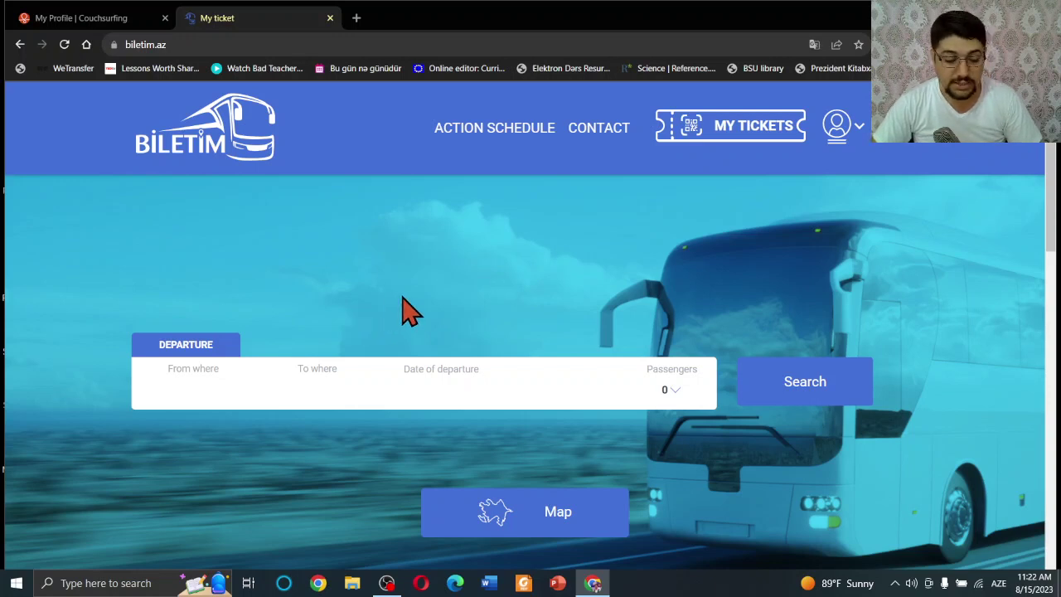
Choose Baku as the departure city and Sheki as the destination.
scroll(403, 308, "down", 1)
scroll(129, 481, "up", 1)
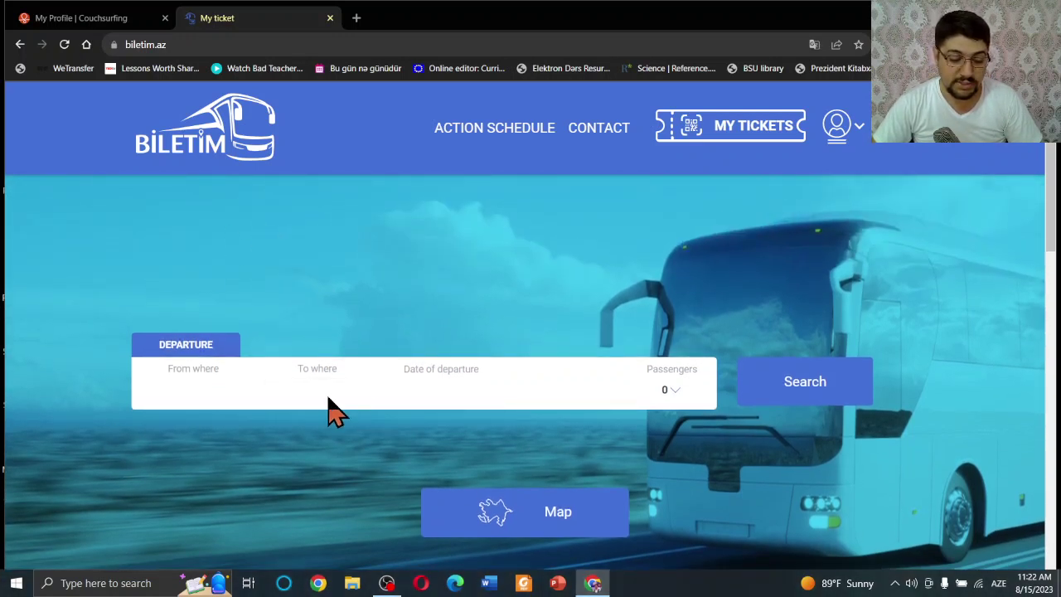
left_click(181, 395)
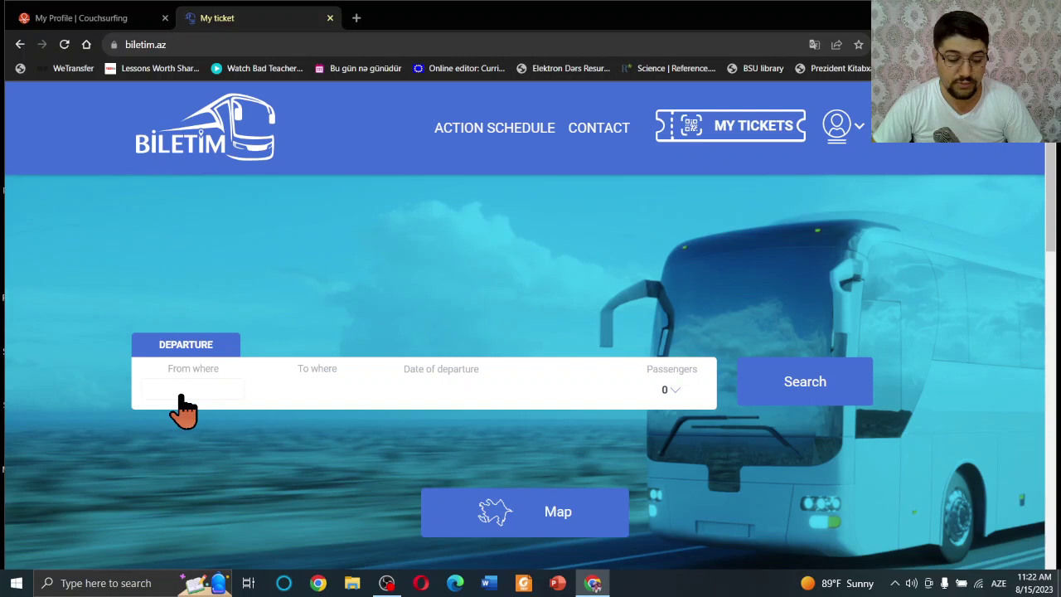
left_click(181, 396)
left_click(168, 412)
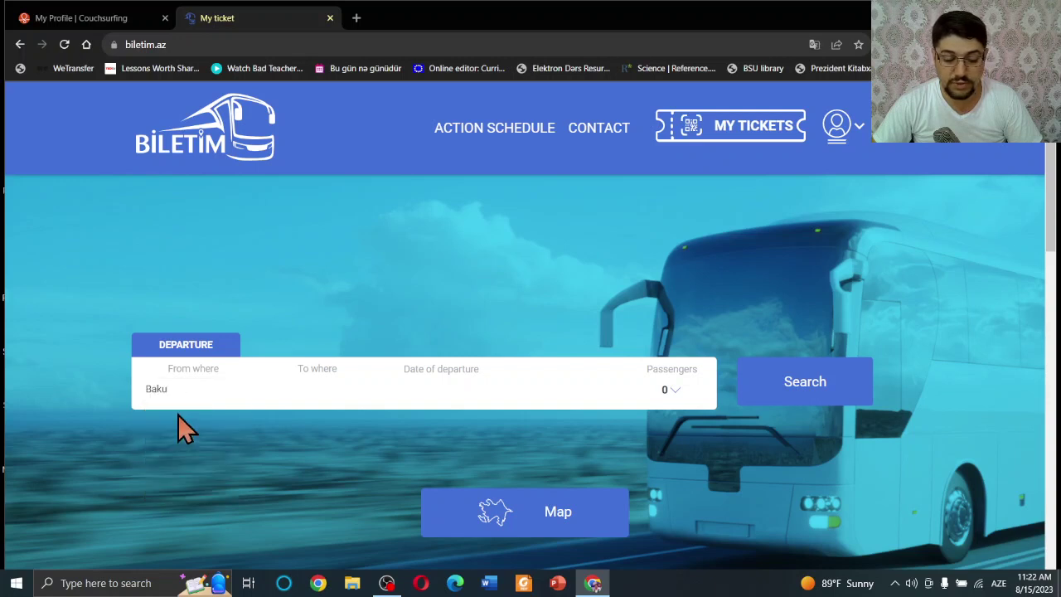
left_click(323, 396)
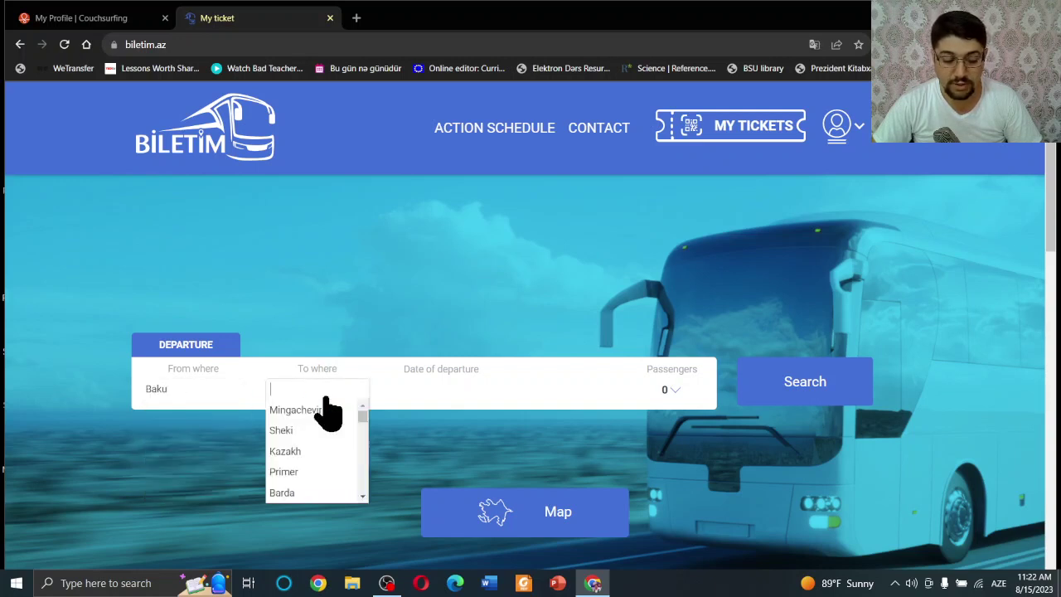
left_click(285, 436)
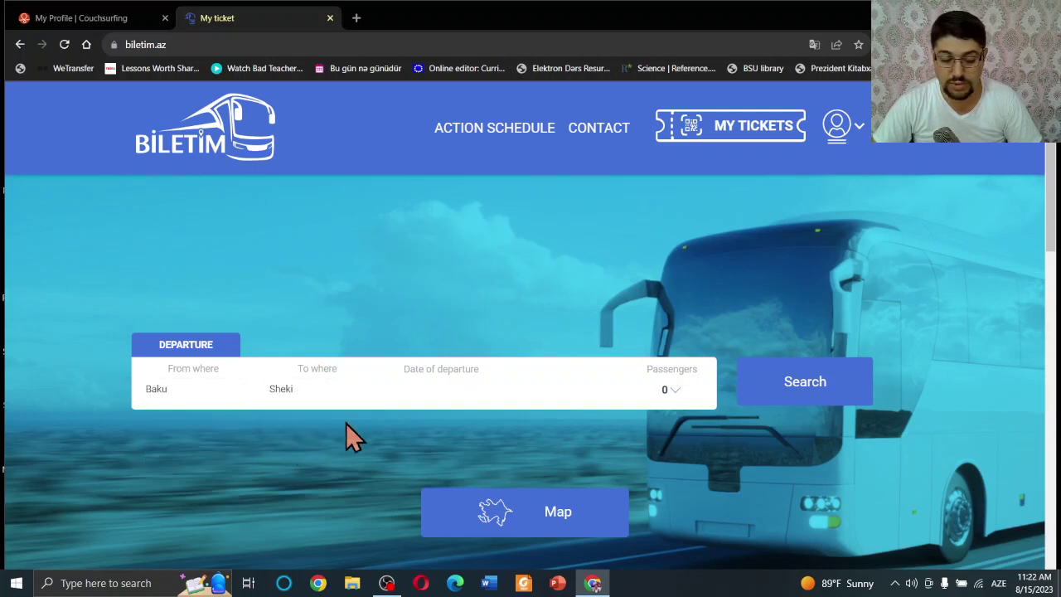
Set the departure date to 16 August 2023 and add one adult passenger.
left_click(458, 388)
left_click(472, 488)
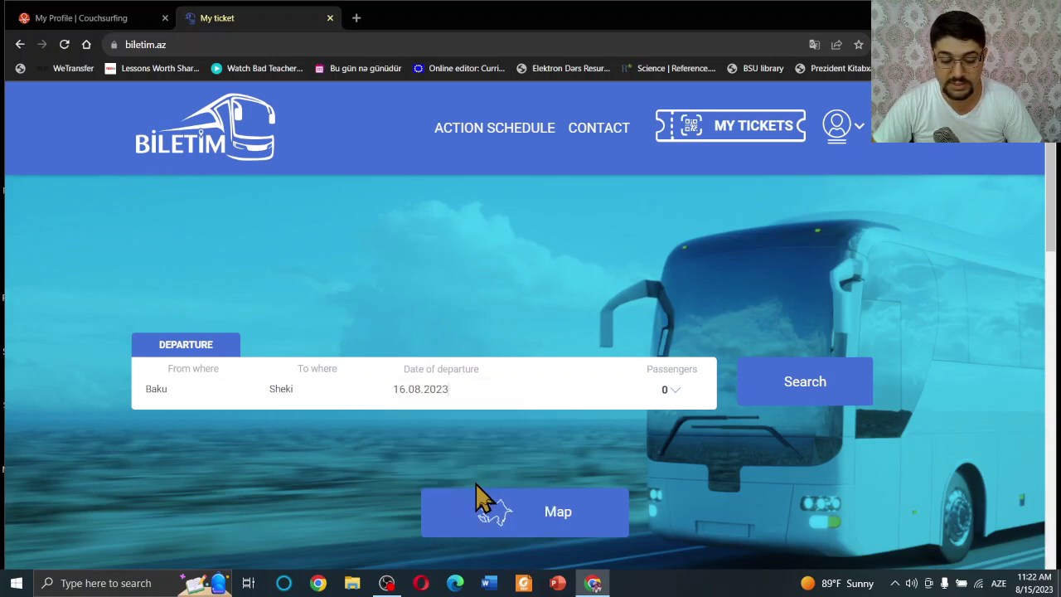
left_click(668, 395)
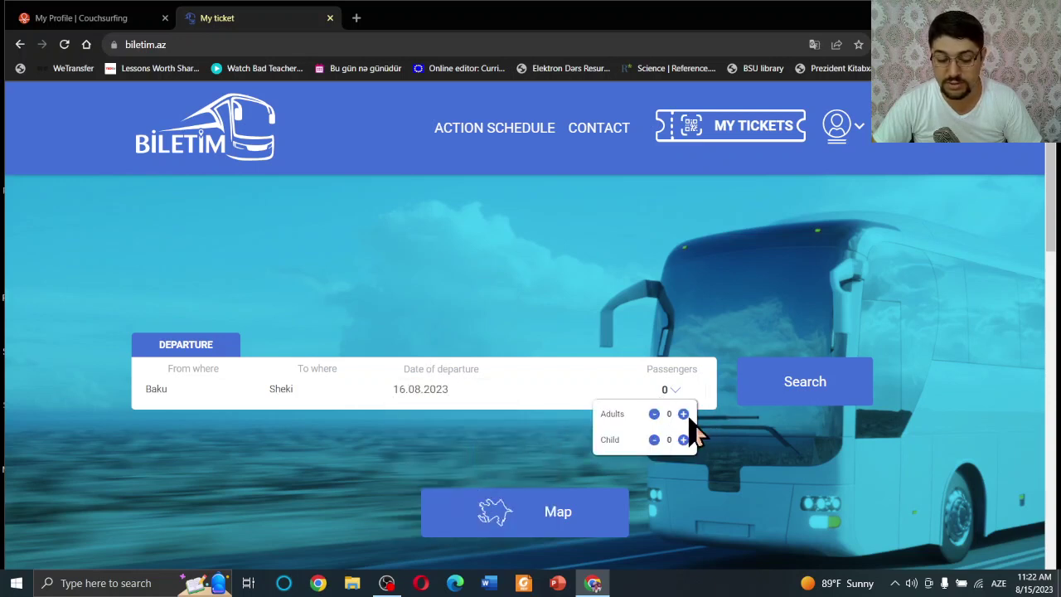
left_click(683, 414)
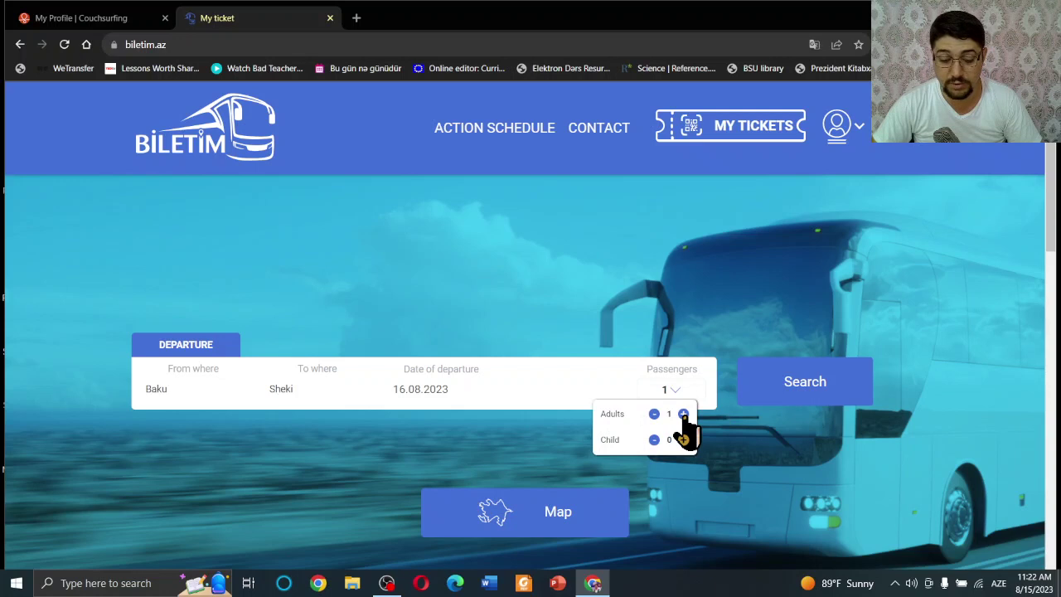
left_click(746, 424)
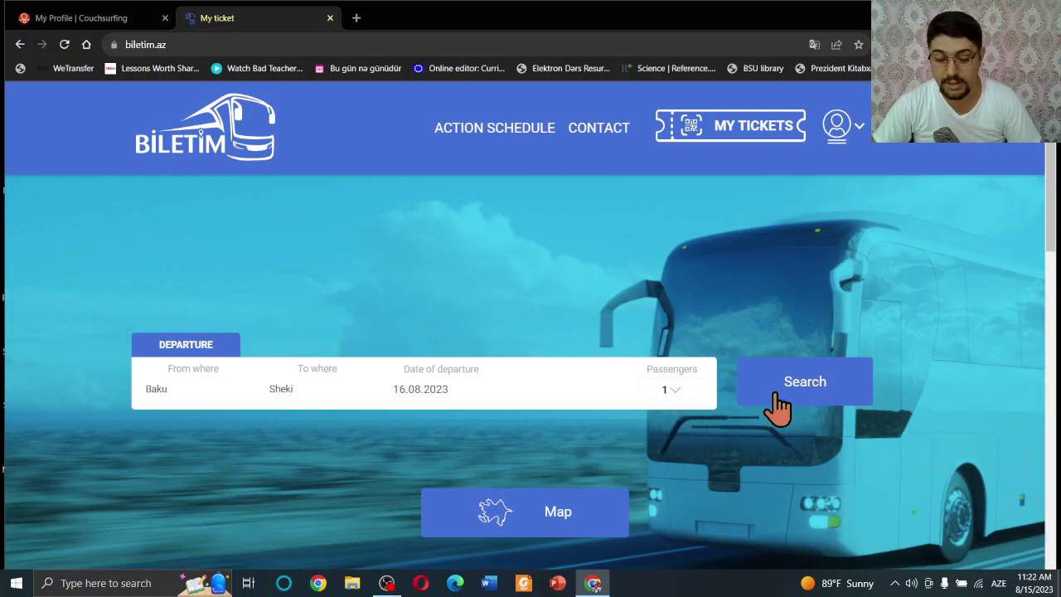
Search for Baku–Sheki buses on 16.08.2023 for one adult.
left_click(801, 385)
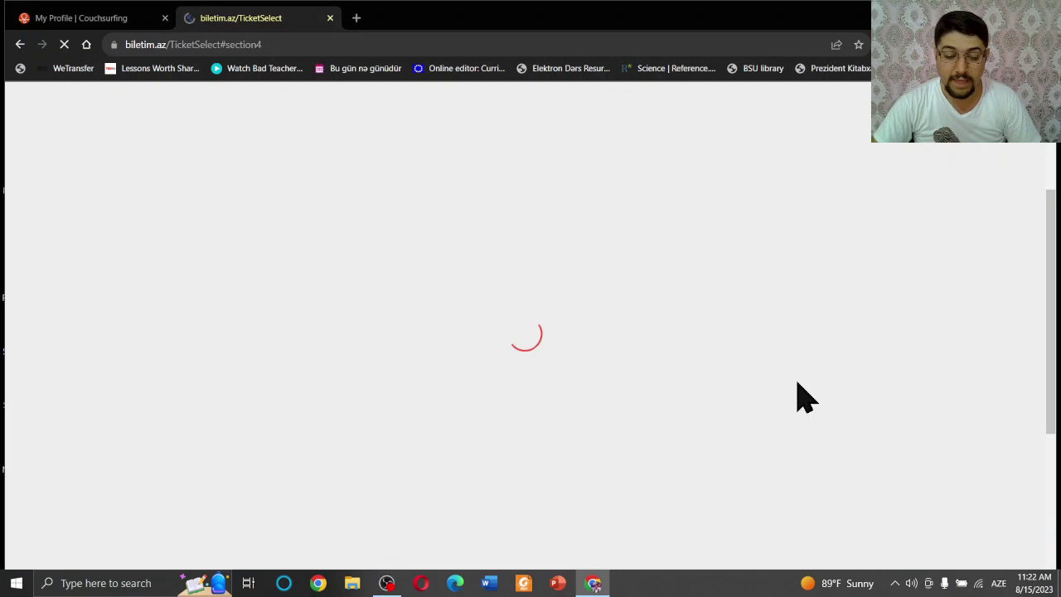
scroll(613, 323, "down", 2)
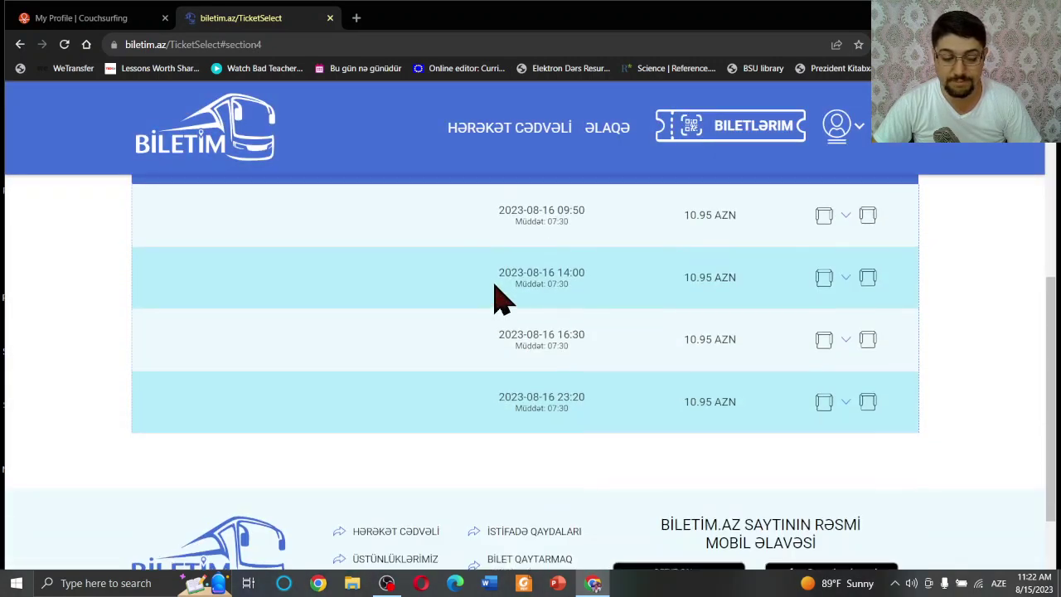
scroll(539, 290, "up", 1)
Translate the results into English and open the seat map for the 23:20 departure.
right_click(931, 221)
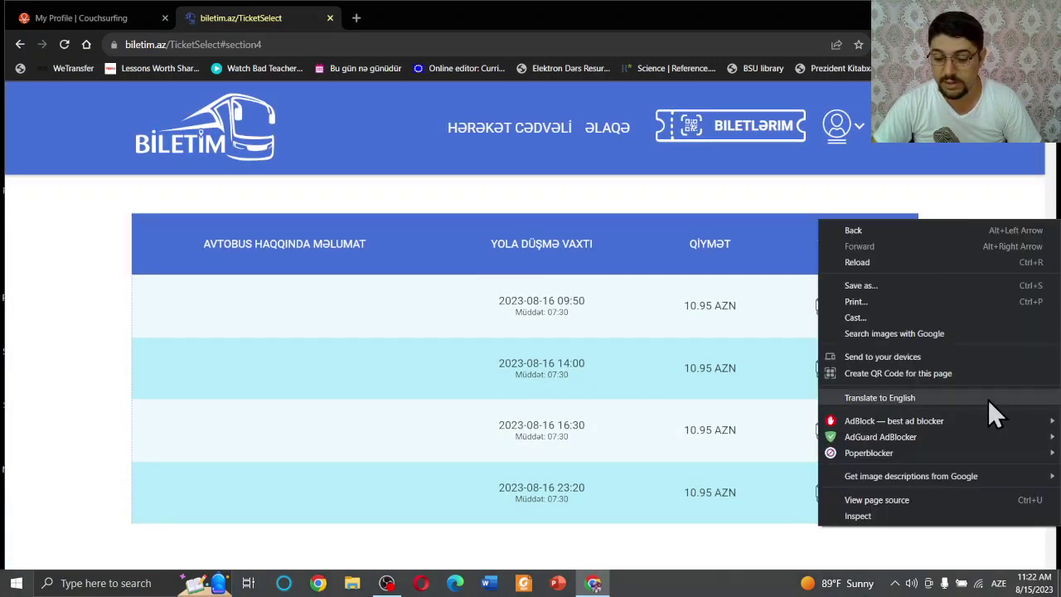
left_click(895, 400)
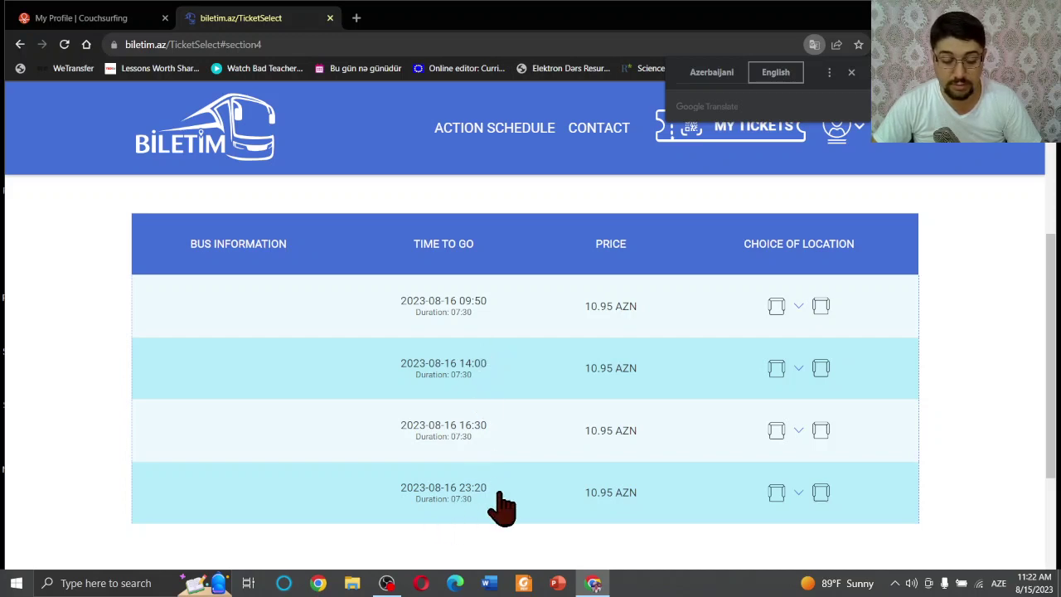
left_click(433, 516)
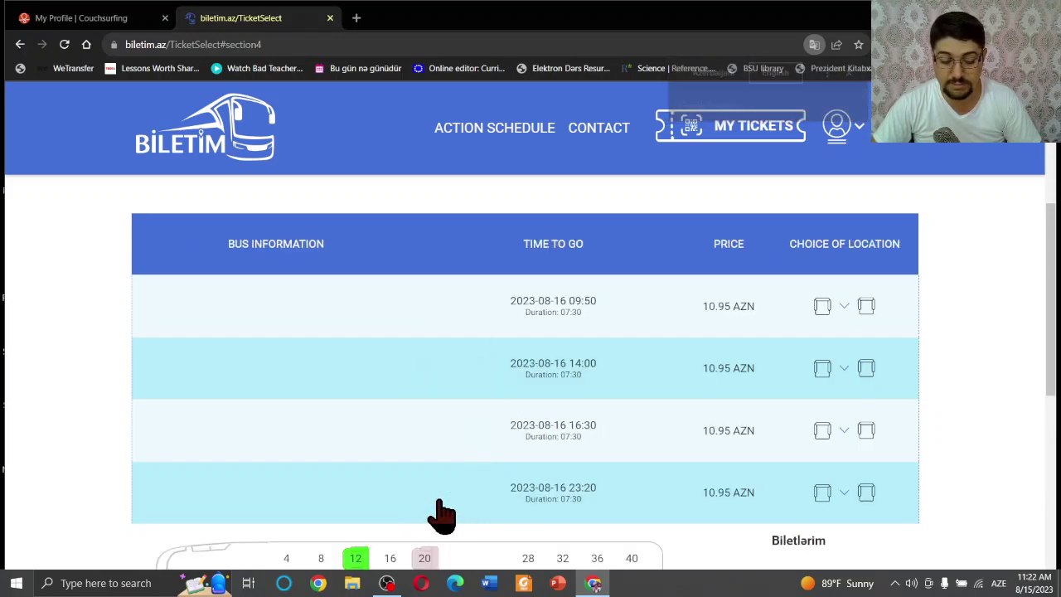
Select seat 4 at the front of the 23:20 bus for a male passenger, 10.95 AZN.
scroll(528, 495, "down", 1)
scroll(540, 362, "down", 2)
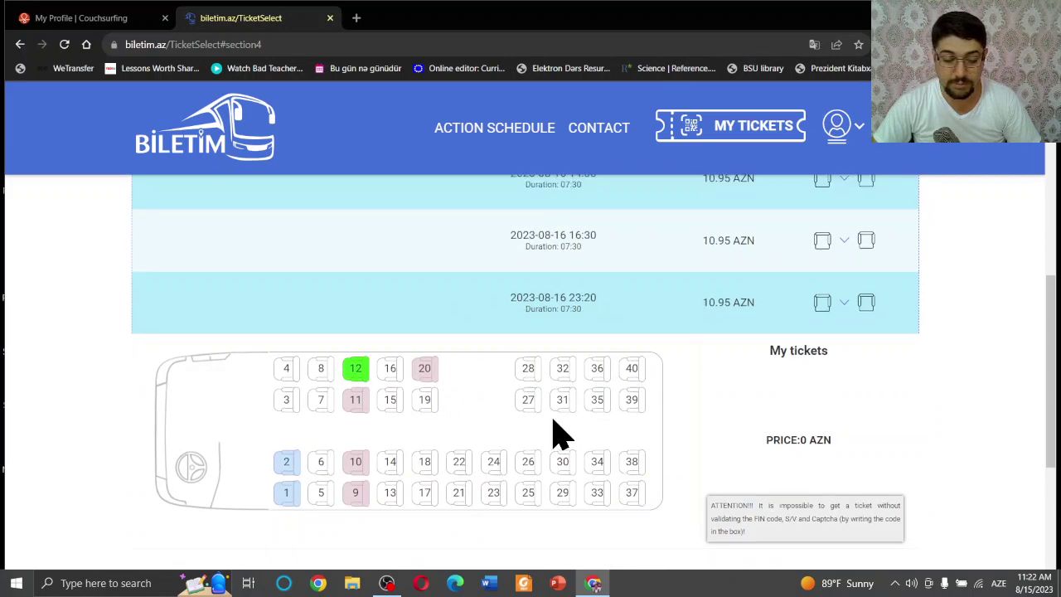
scroll(356, 268, "down", 2)
scroll(531, 352, "up", 1)
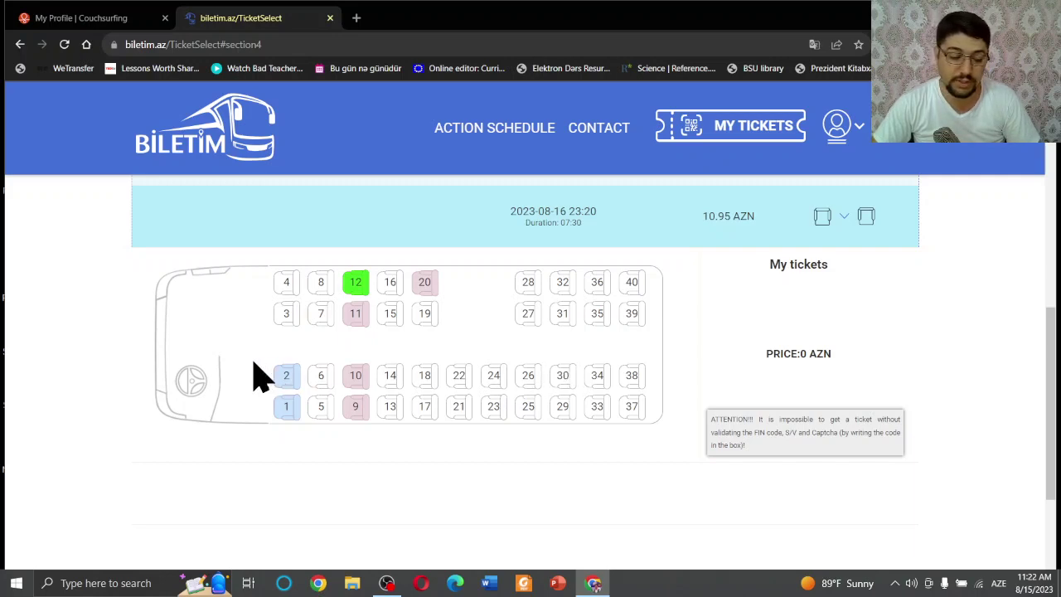
scroll(510, 390, "down", 2)
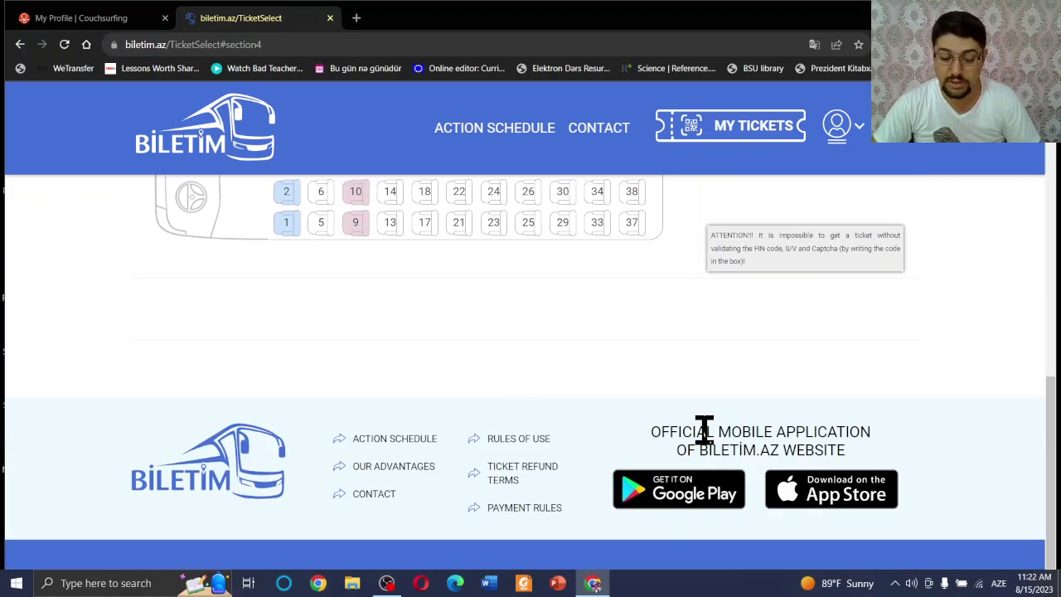
scroll(704, 429, "up", 2)
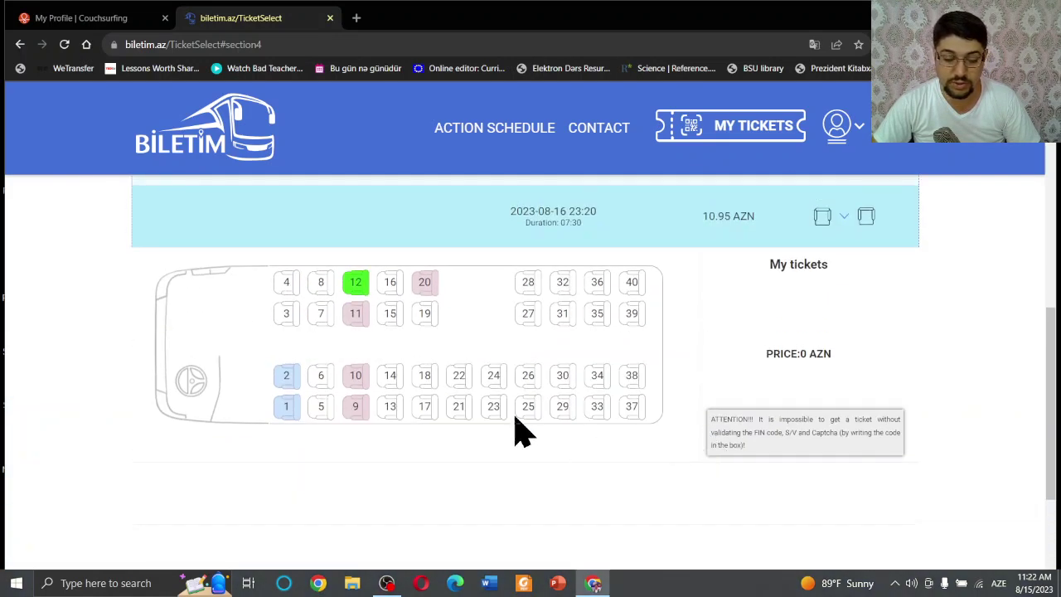
left_click(284, 289)
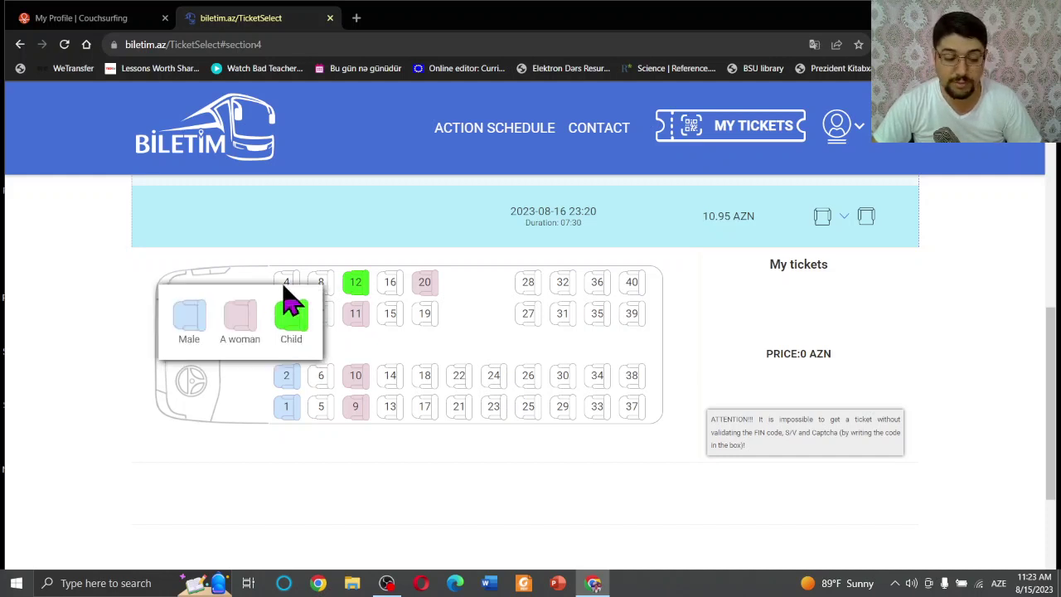
left_click(189, 336)
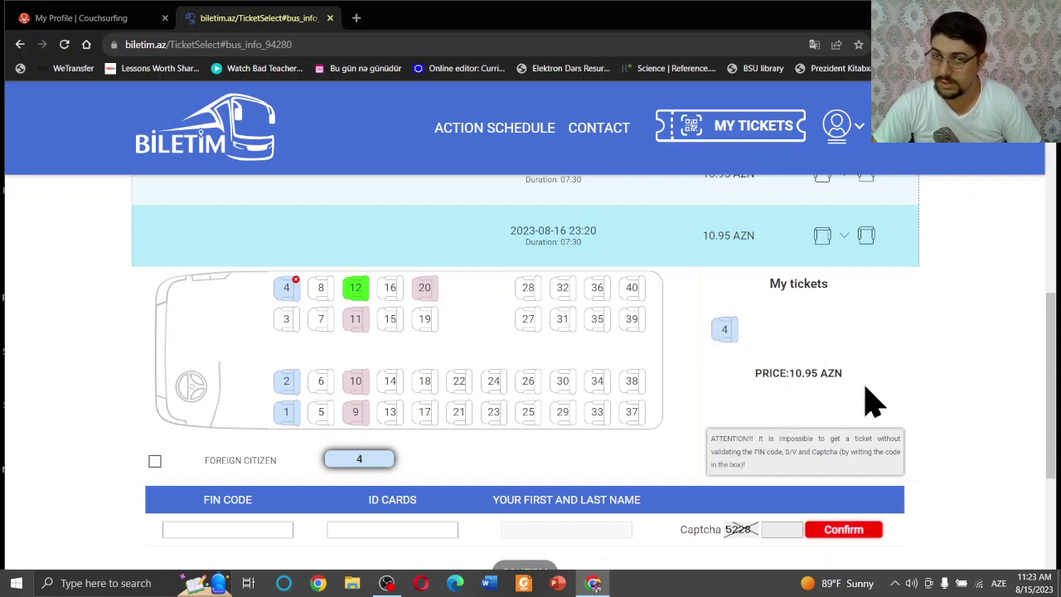
Mark the passenger as a foreign citizen with Australian citizenship.
scroll(521, 289, "down", 2)
scroll(763, 327, "up", 2)
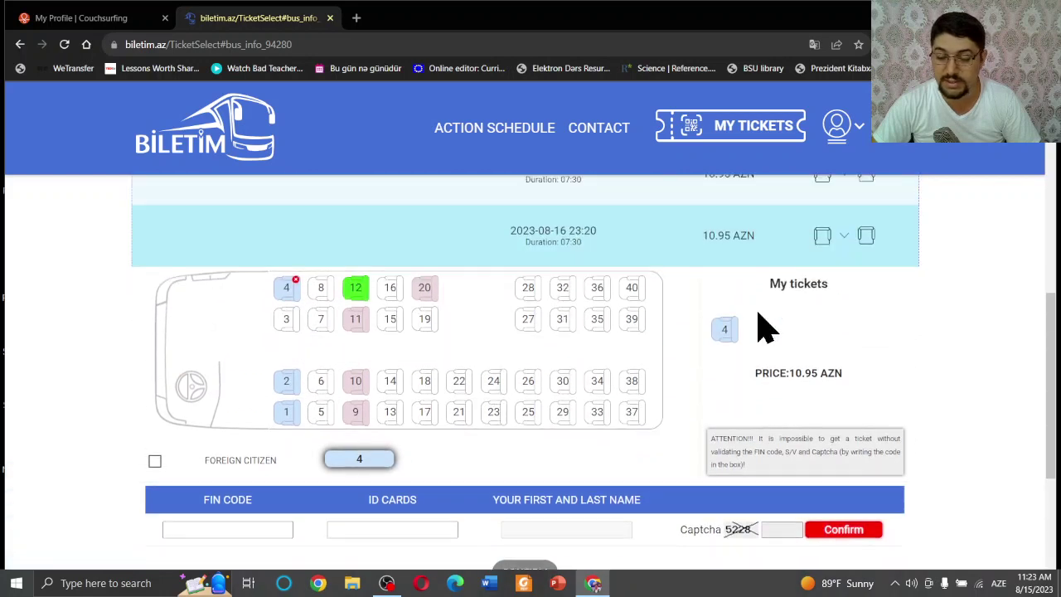
scroll(493, 351, "down", 1)
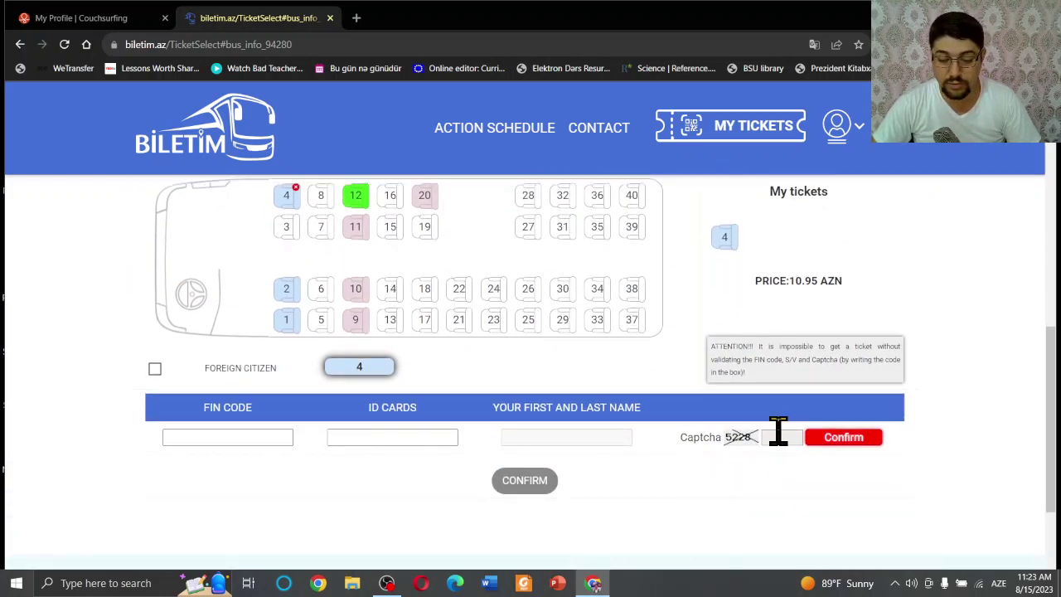
scroll(777, 432, "up", 1)
scroll(533, 467, "down", 1)
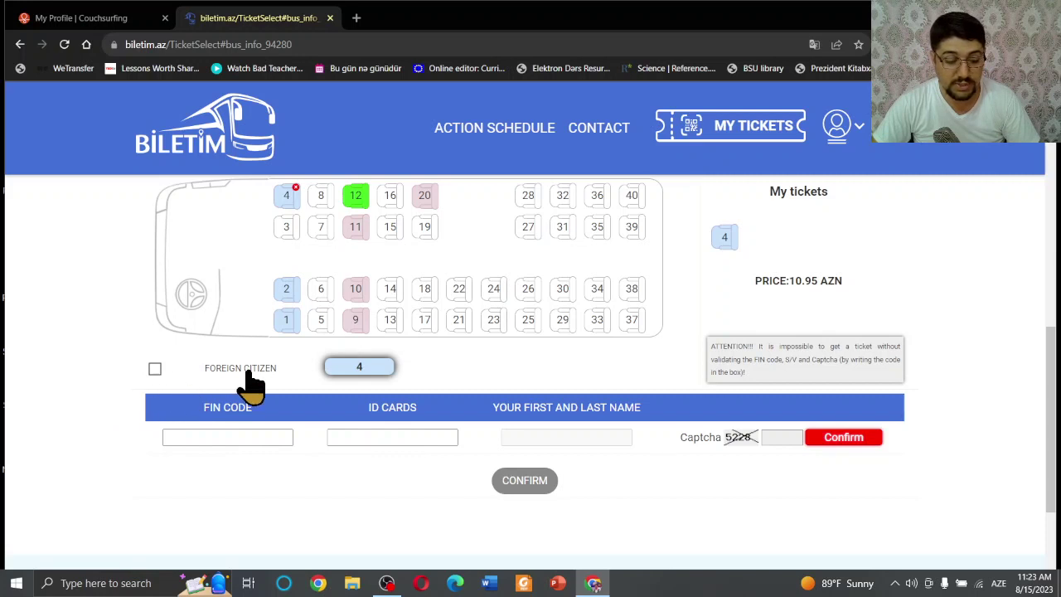
left_click(156, 370)
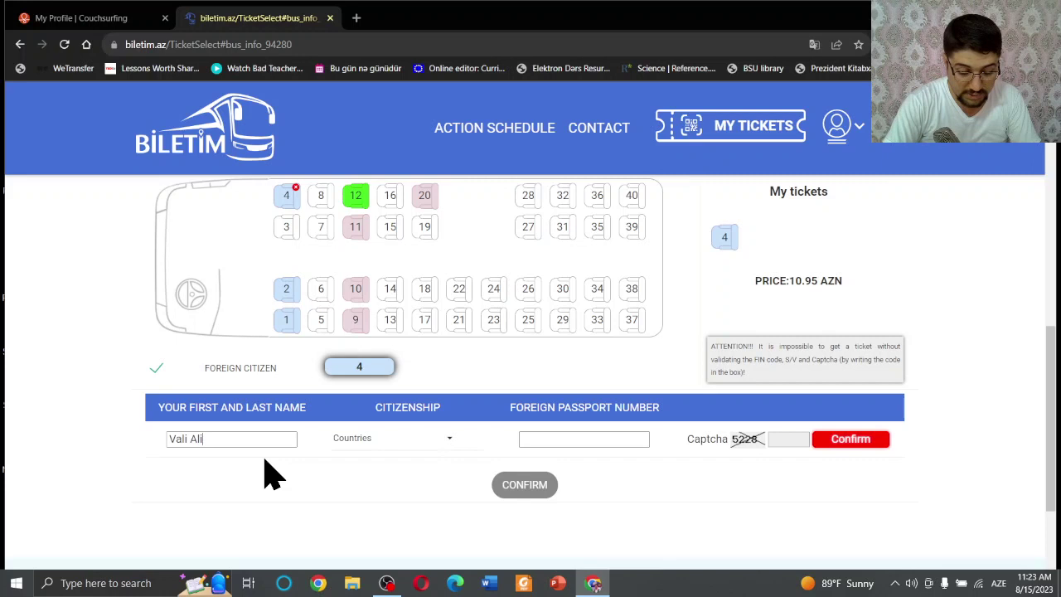
left_click(414, 441)
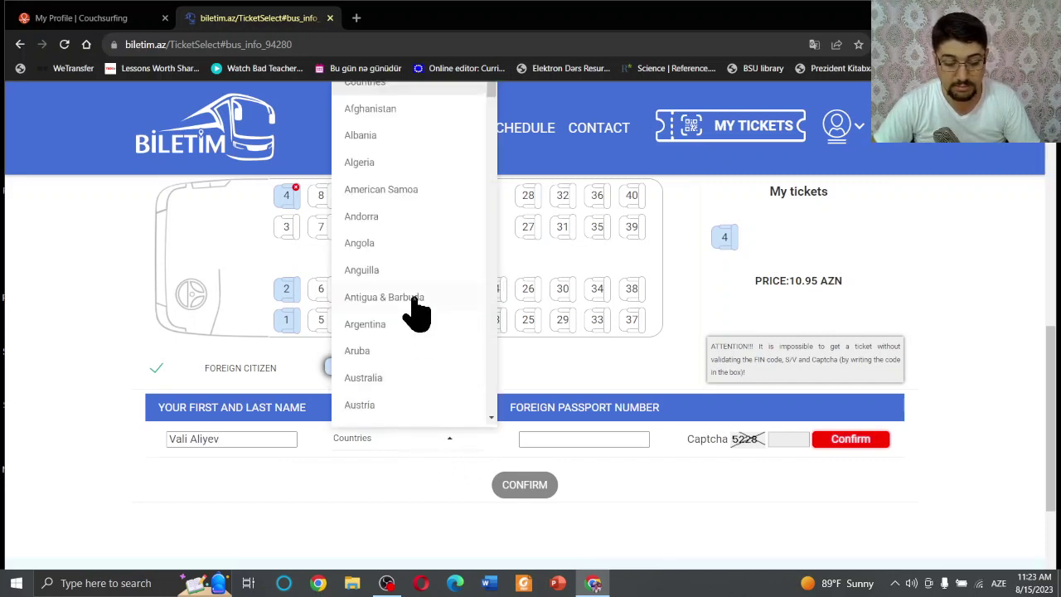
left_click(401, 383)
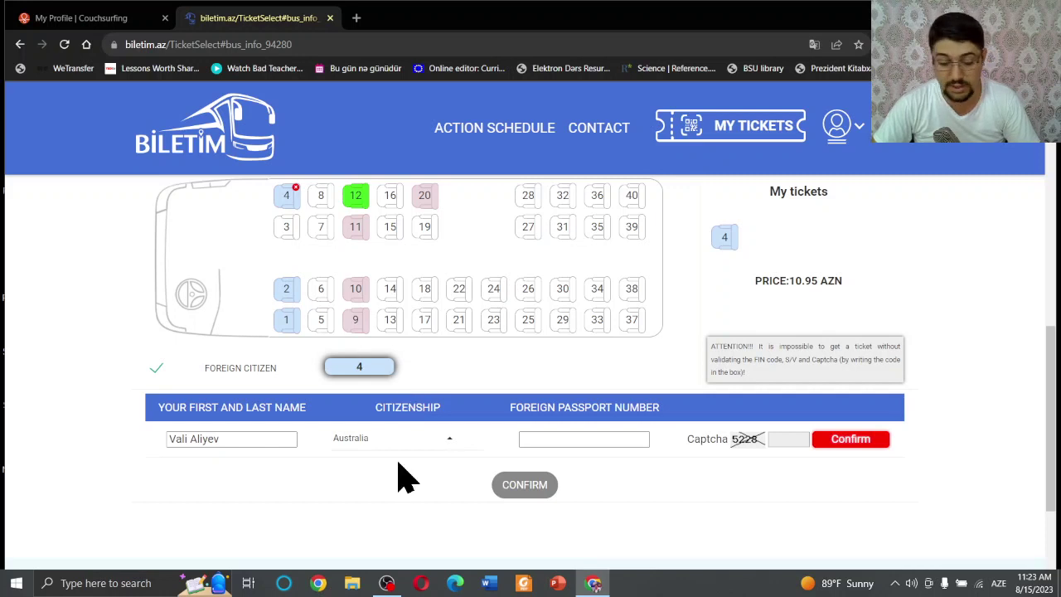
Enter the passport number and captcha code, then confirm to proceed to card payment.
left_click(582, 441)
type("12345678")
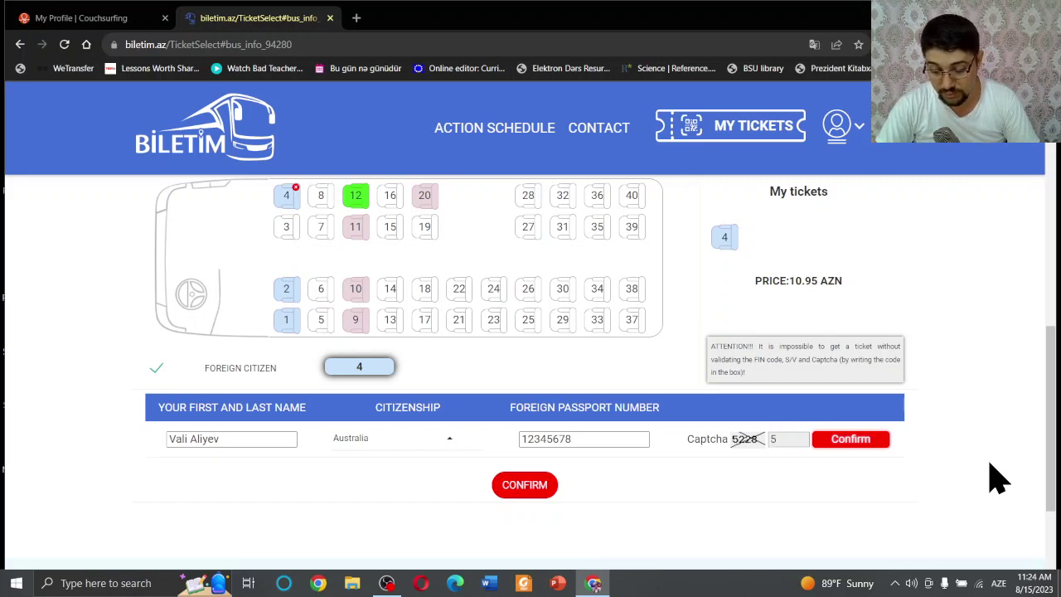
type("5228")
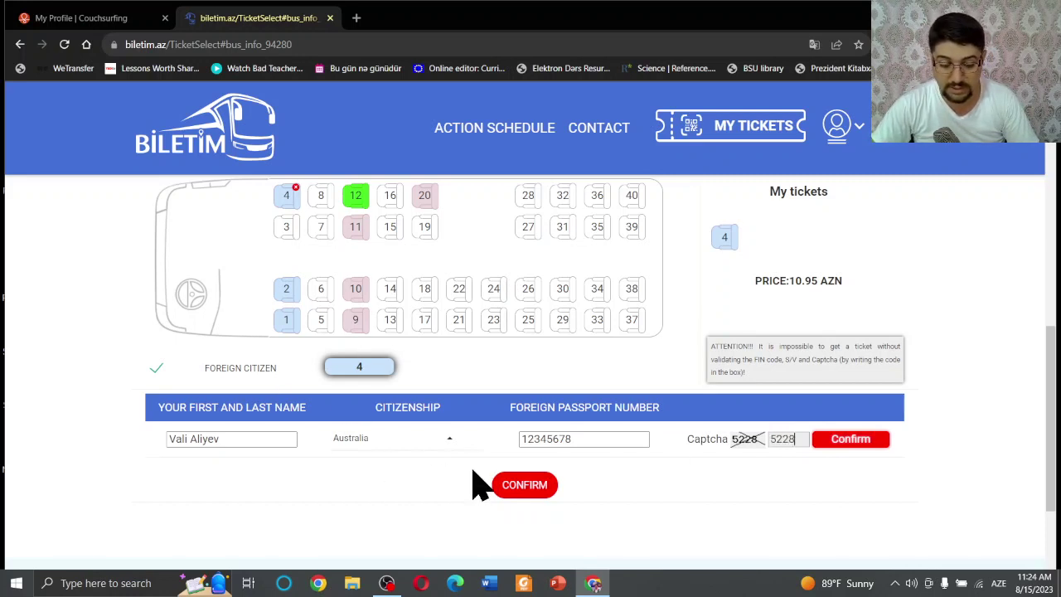
left_click(527, 487)
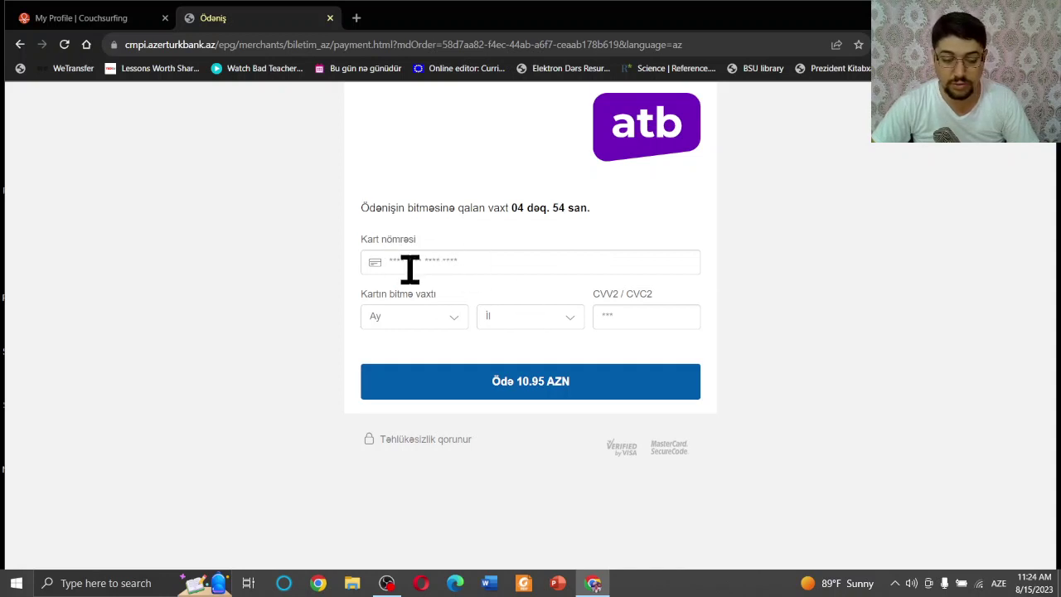
Translate the Azerturkbank 10.95 AZN card payment page into English and focus the CVV field.
right_click(679, 200)
left_click(823, 374)
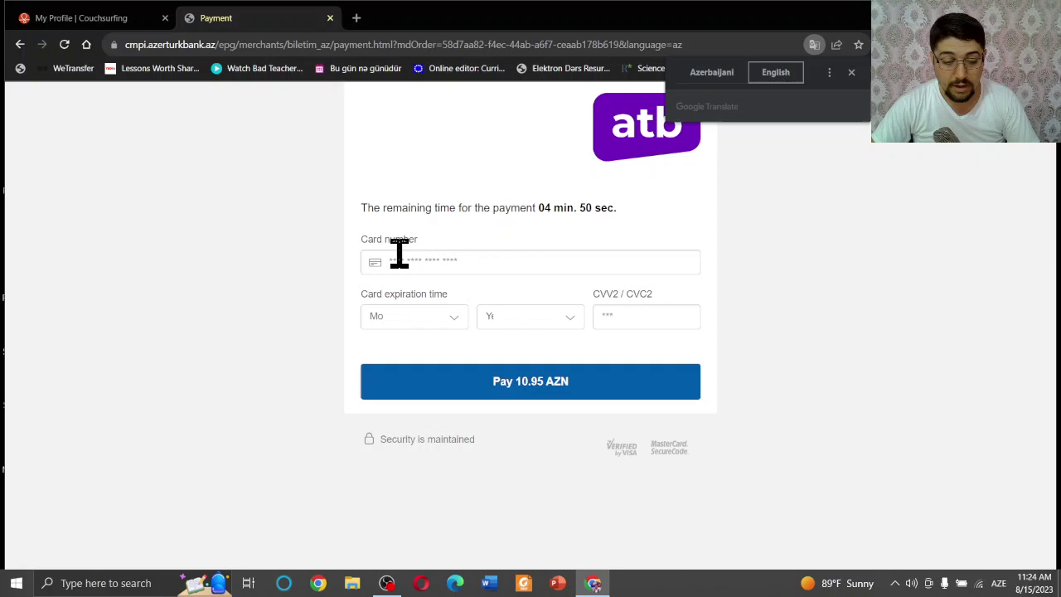
left_click(851, 72)
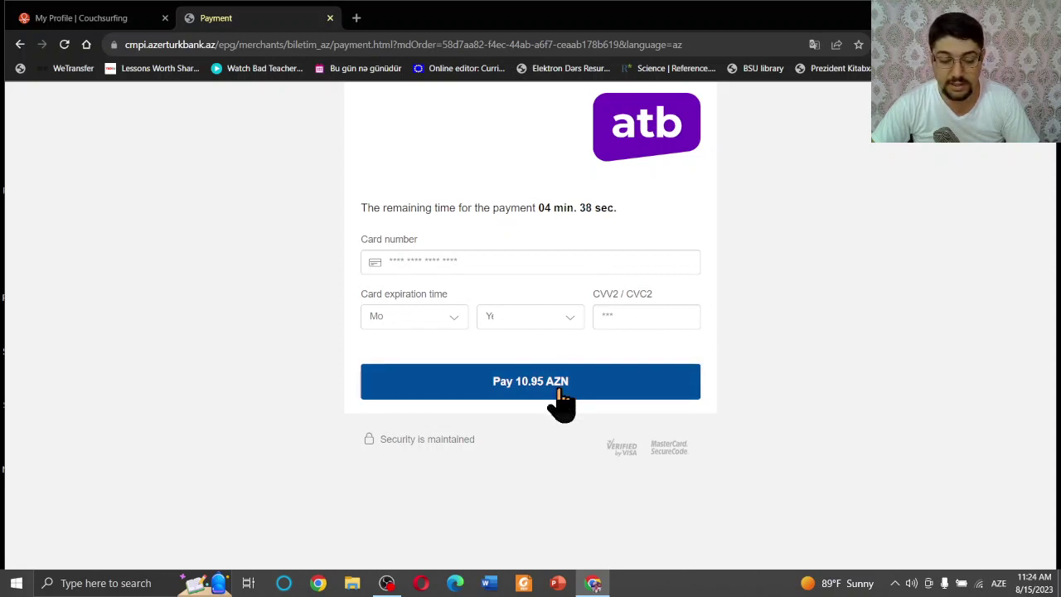
left_click(608, 317)
left_click(522, 201)
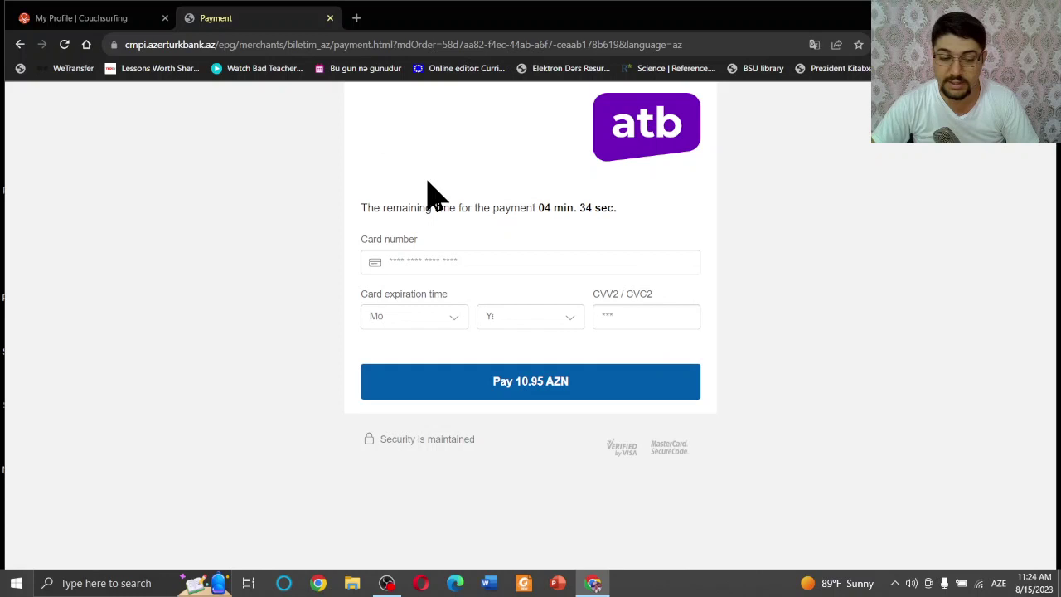
Load the biletim.az home page in a new tab by typing 'bil' in the address bar.
left_click(356, 19)
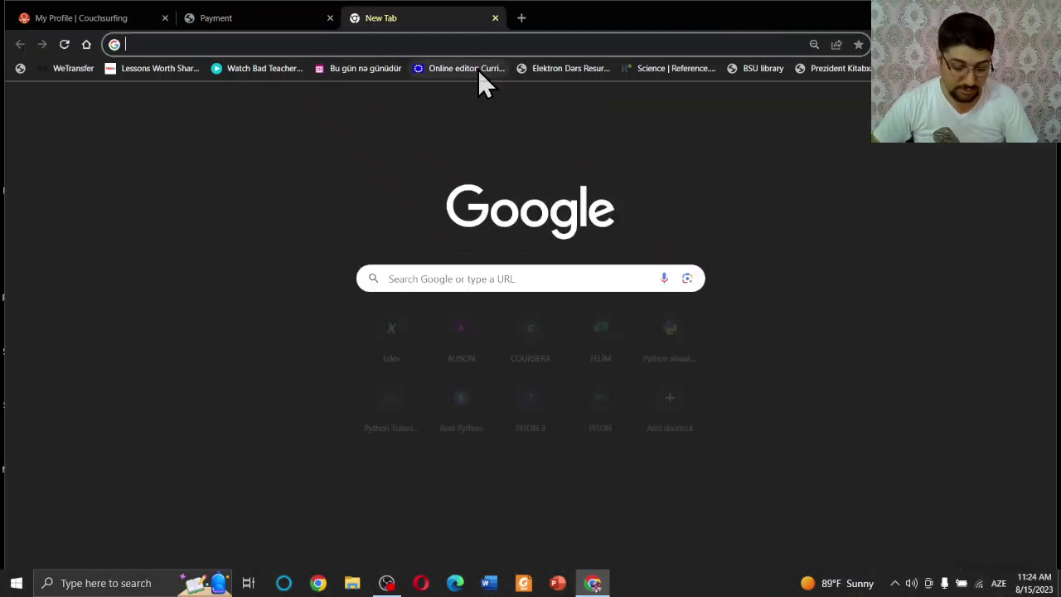
type("biletim.az")
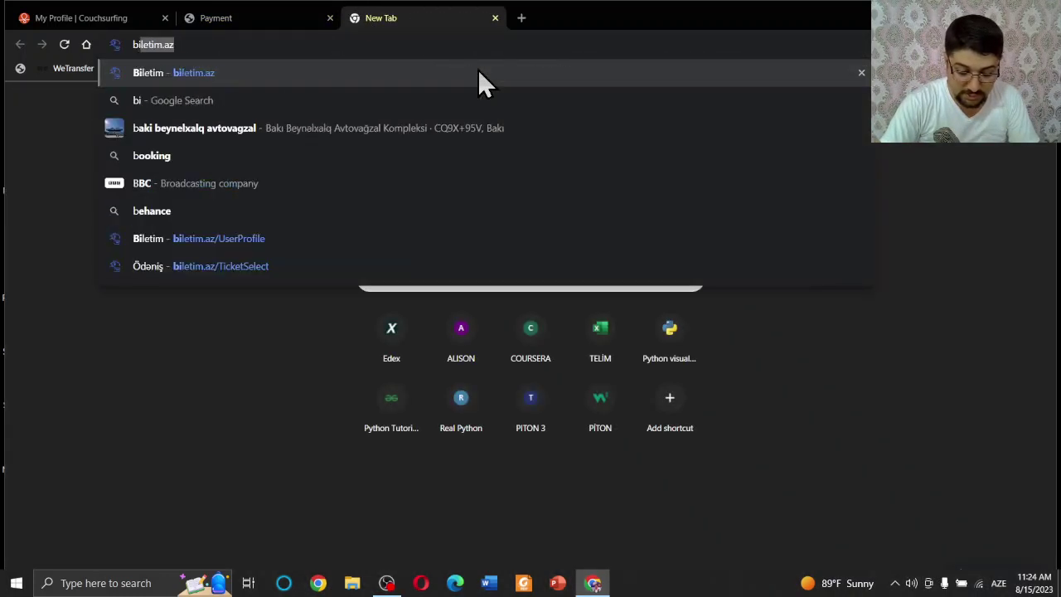
key("Return")
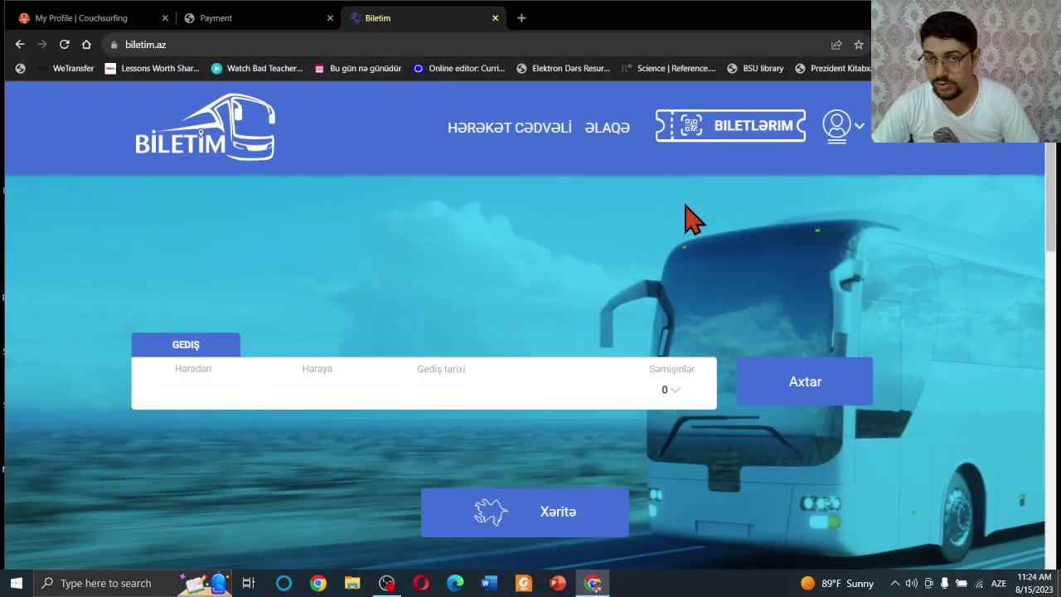
scroll(684, 221, "down", 1)
scroll(682, 267, "down", 1)
scroll(599, 268, "up", 1)
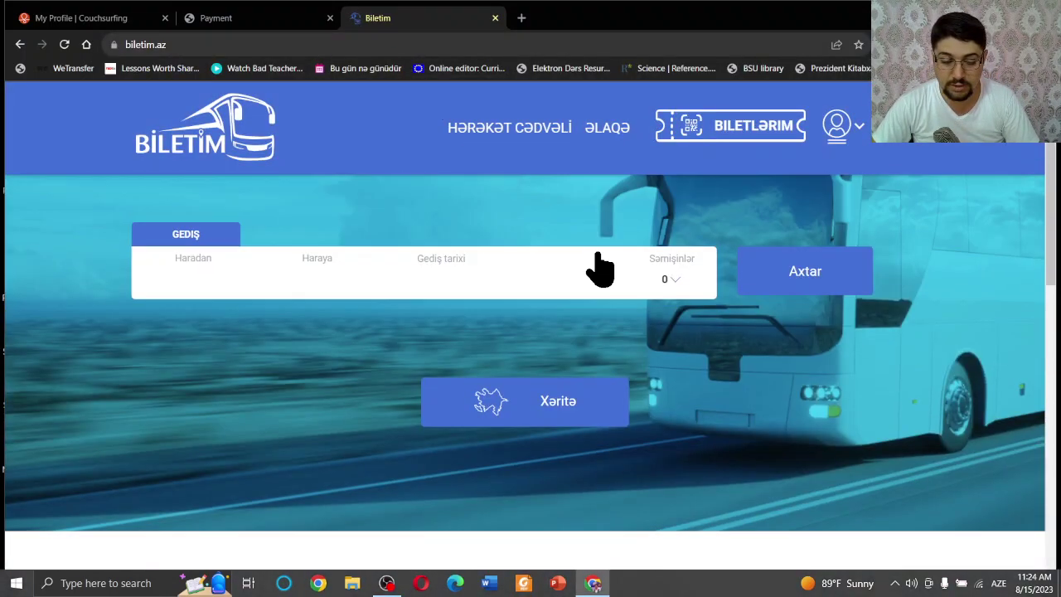
Translate the site into English and open the live bus map of Azerbaijan.
right_click(838, 321)
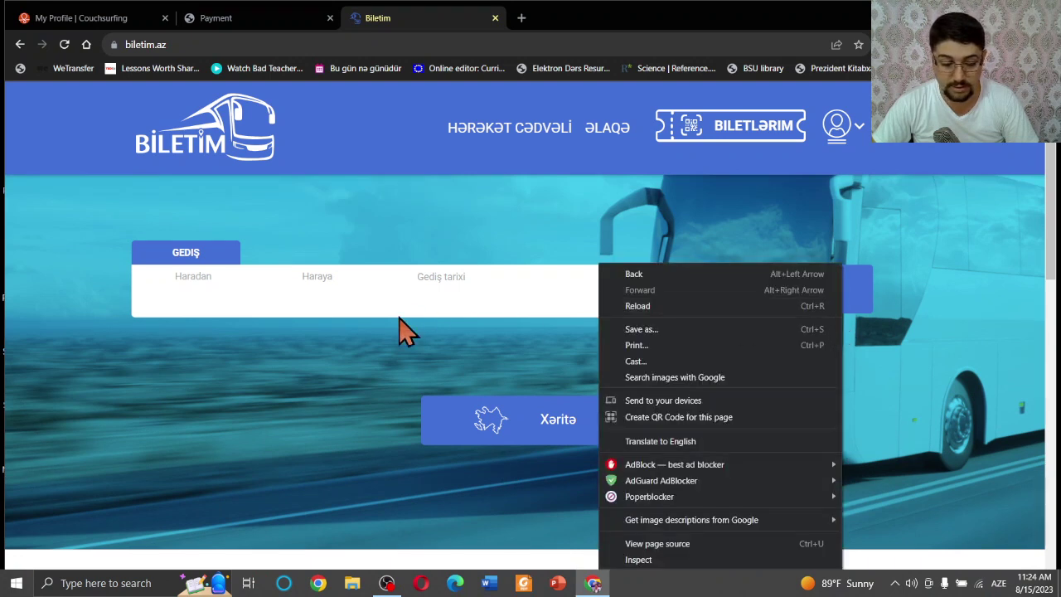
right_click(306, 400)
left_click(379, 267)
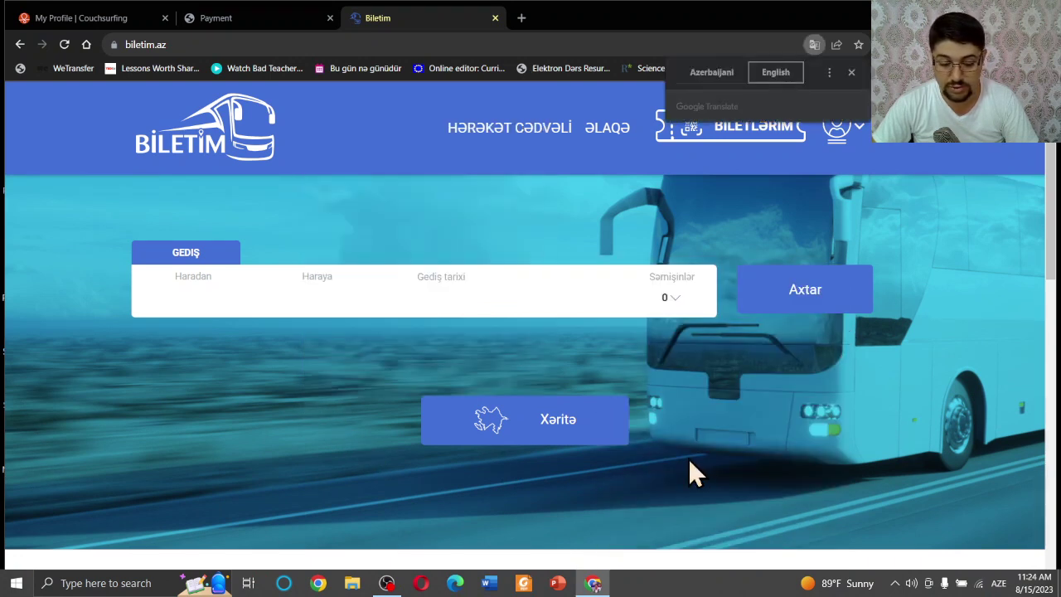
left_click(557, 431)
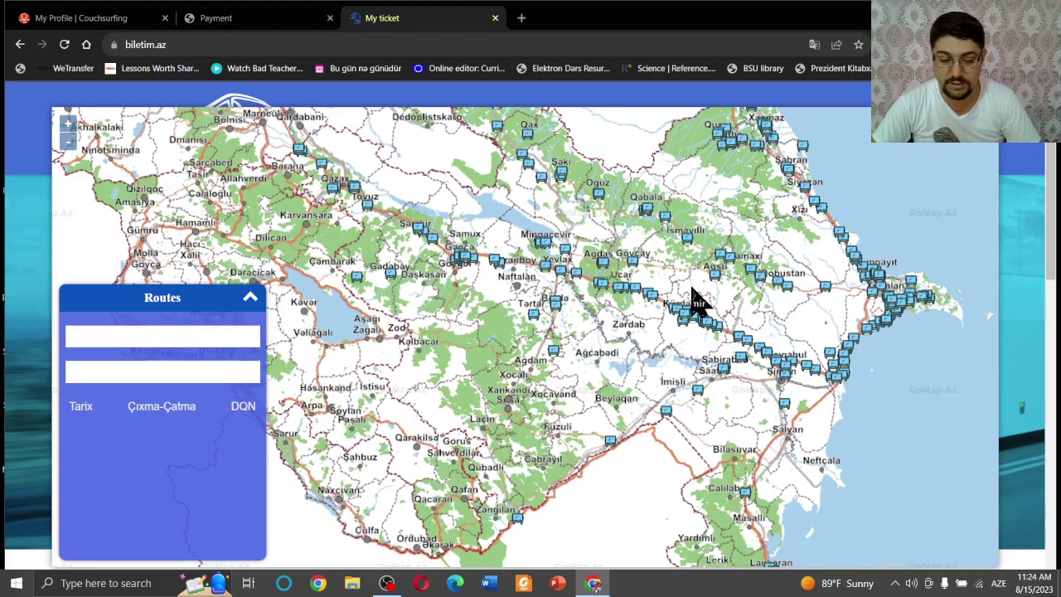
scroll(699, 303, "down", 2)
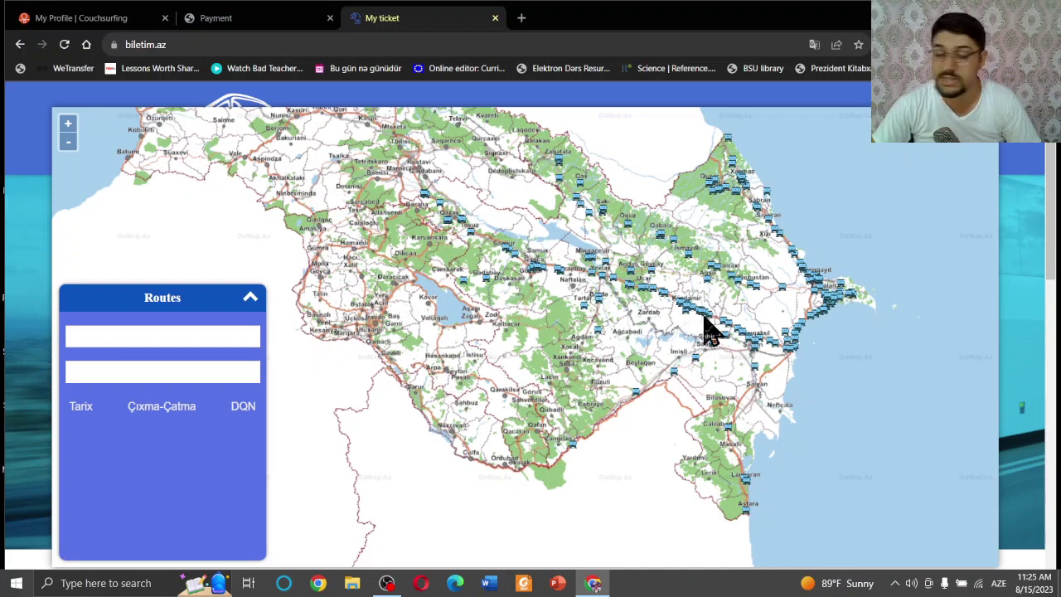
Set the Routes panel to Baku as departure and Mingəçevir as destination.
left_click(196, 338)
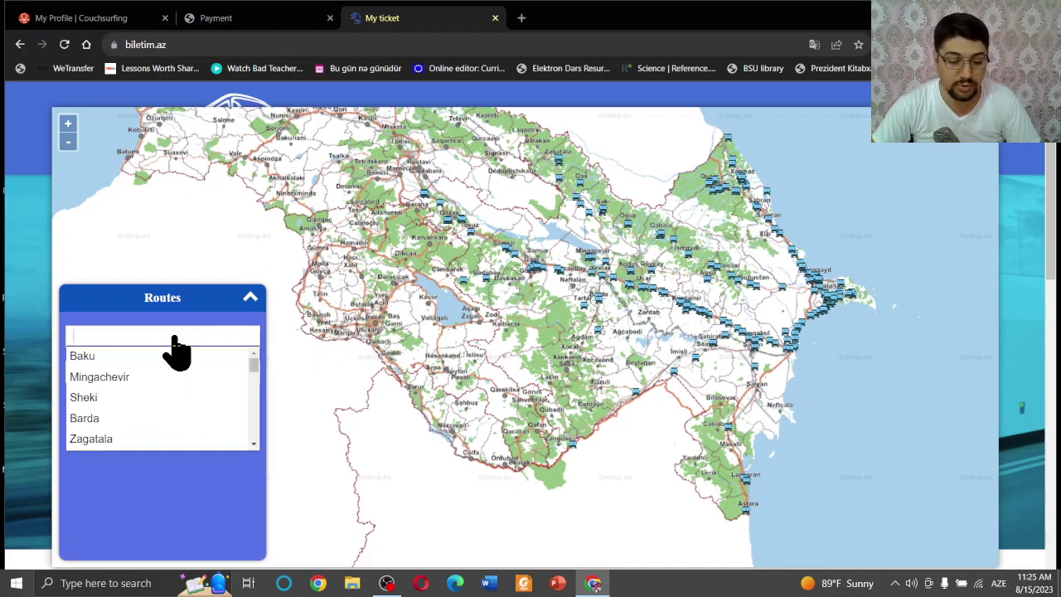
left_click(105, 363)
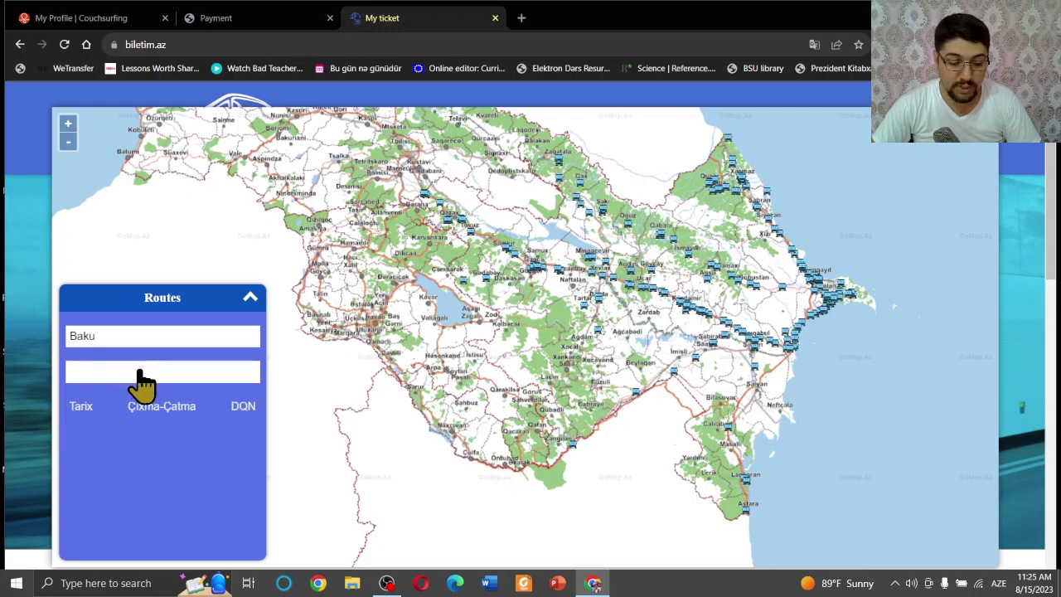
left_click(141, 374)
left_click(117, 393)
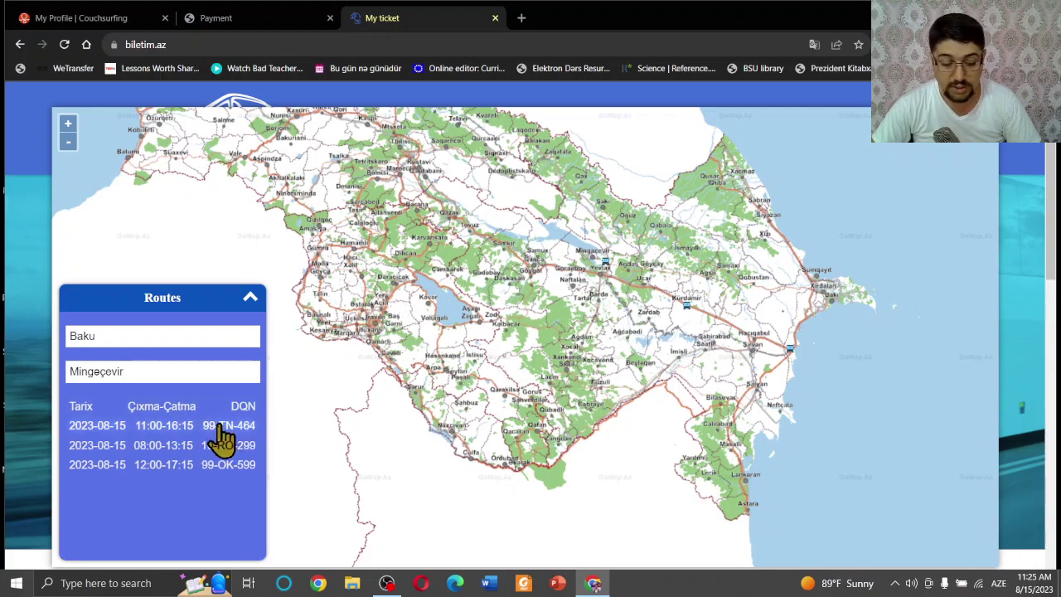
Locate buses 99-TN-464, 10-RO-299 and 99-OK-599 on the map in turn.
left_click(197, 428)
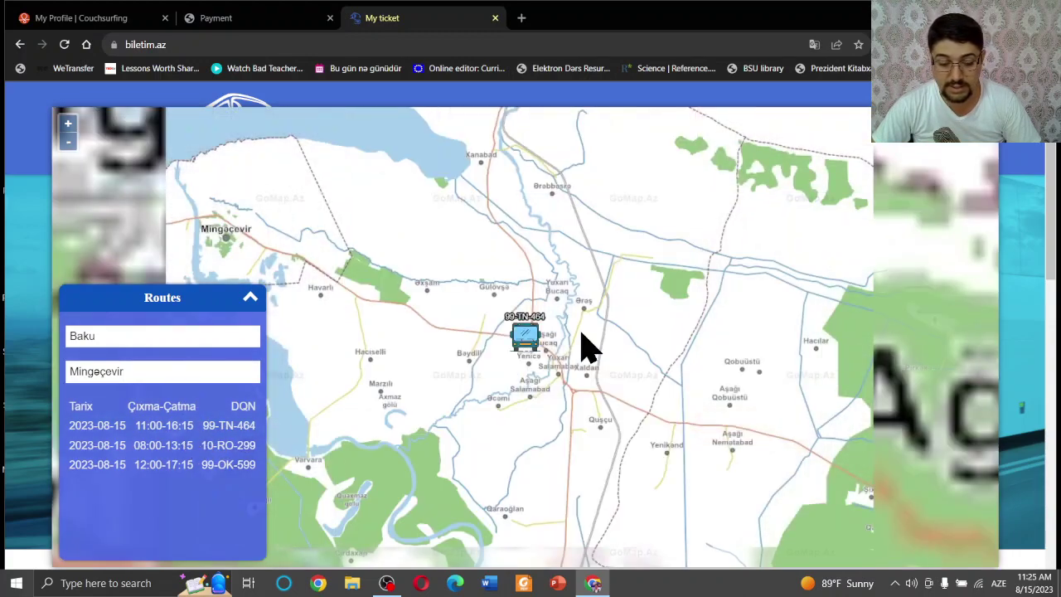
scroll(535, 332, "down", 1)
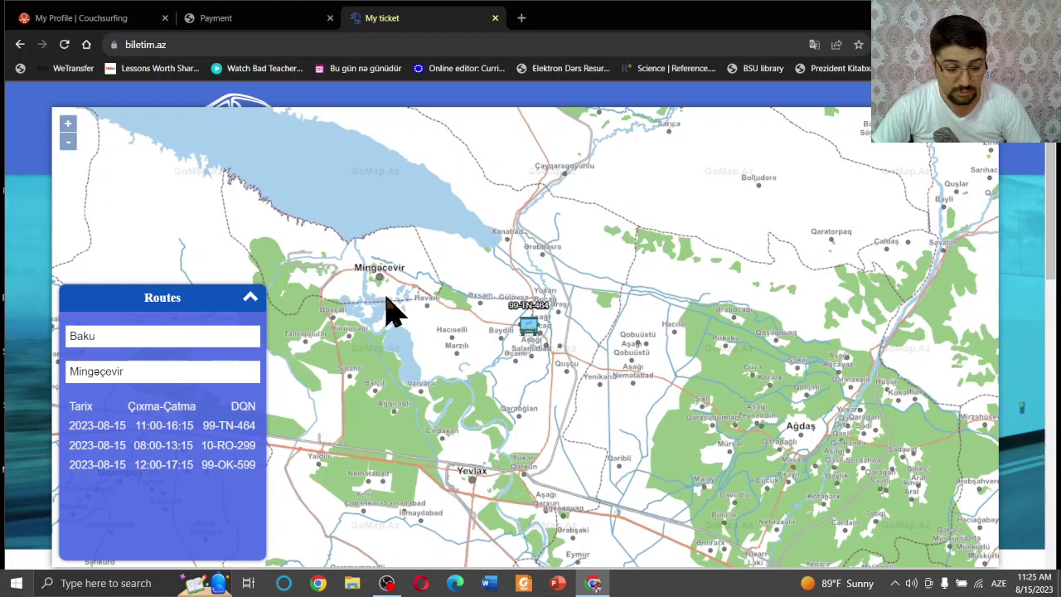
scroll(390, 308, "up", 1)
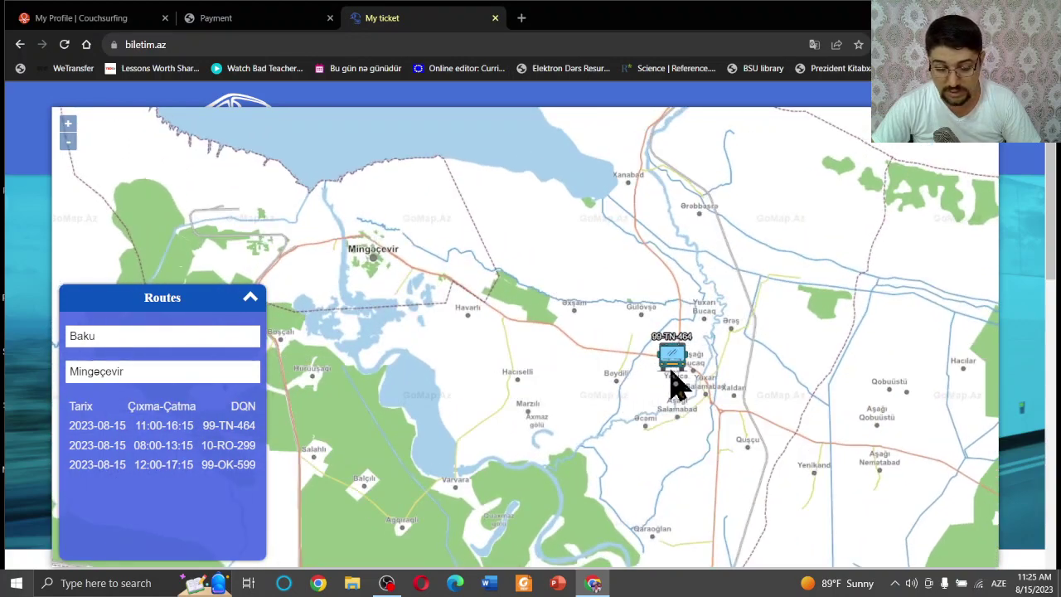
scroll(687, 363, "down", 1)
scroll(687, 373, "down", 2)
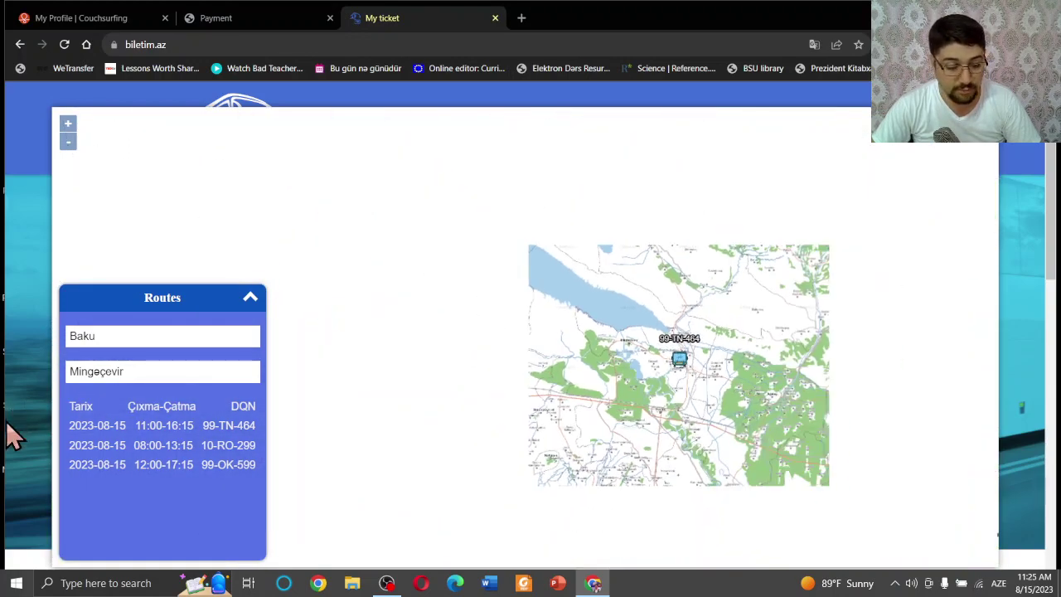
left_click(203, 456)
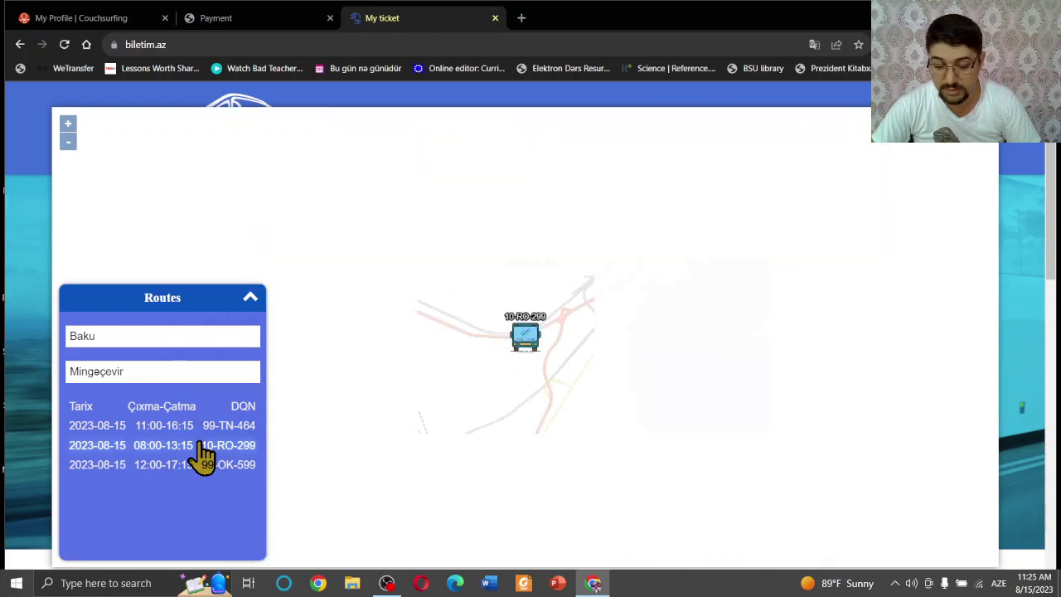
scroll(717, 332, "down", 2)
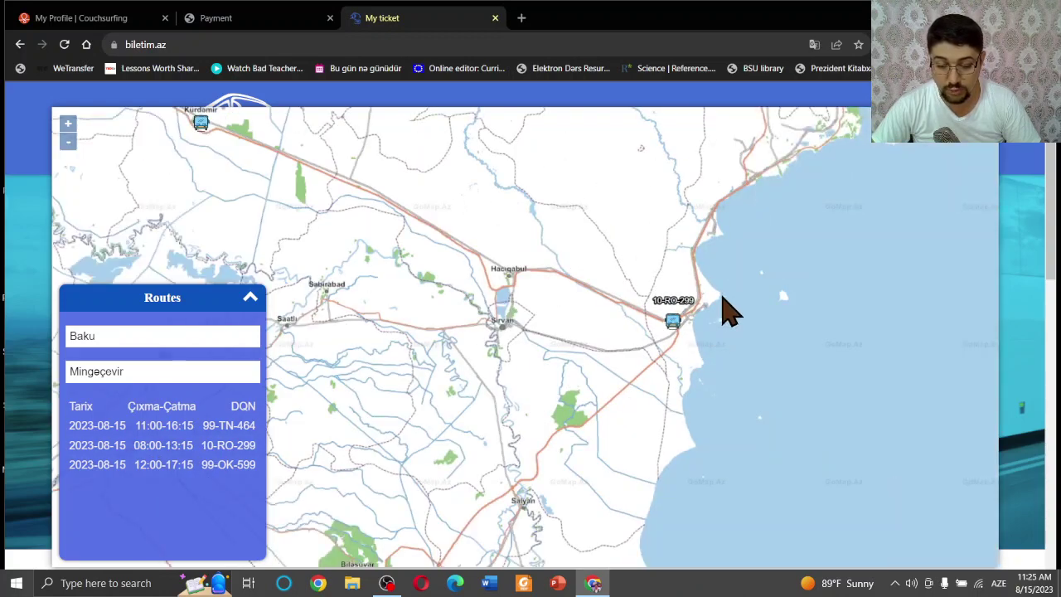
scroll(723, 298, "down", 1)
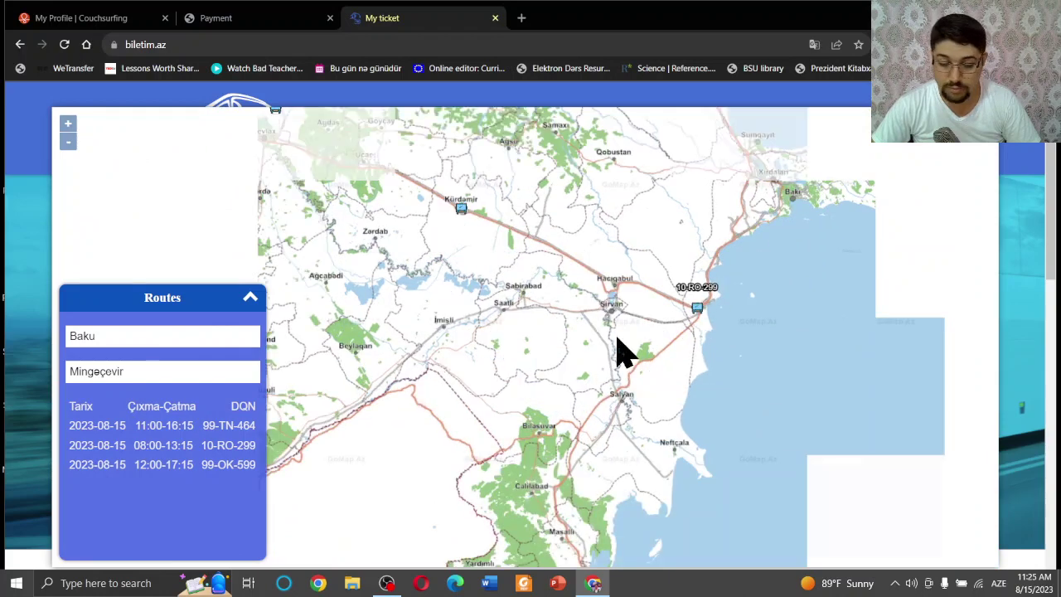
left_click(199, 466)
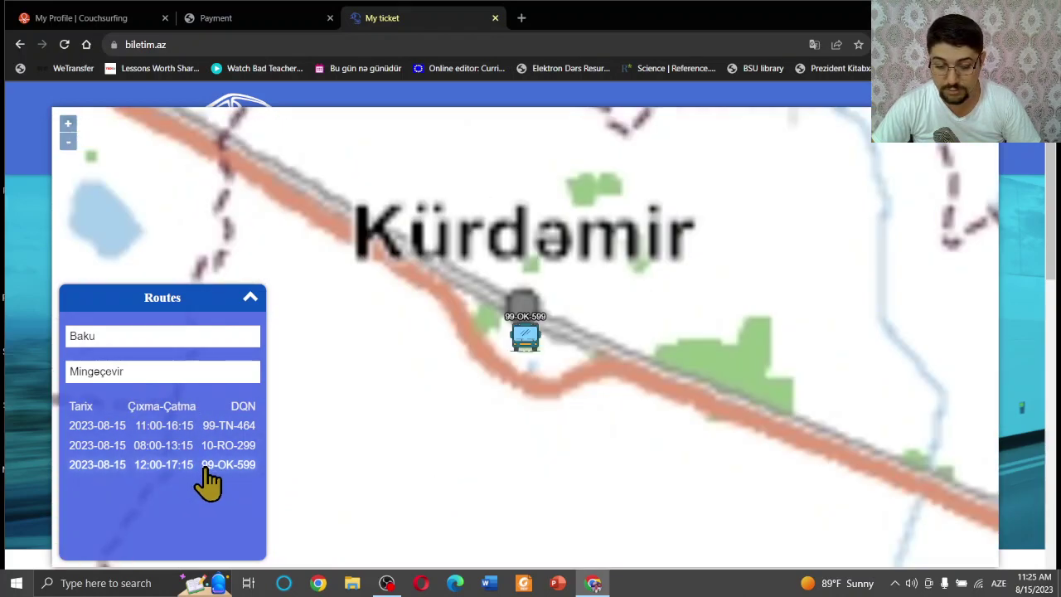
scroll(561, 340, "down", 3)
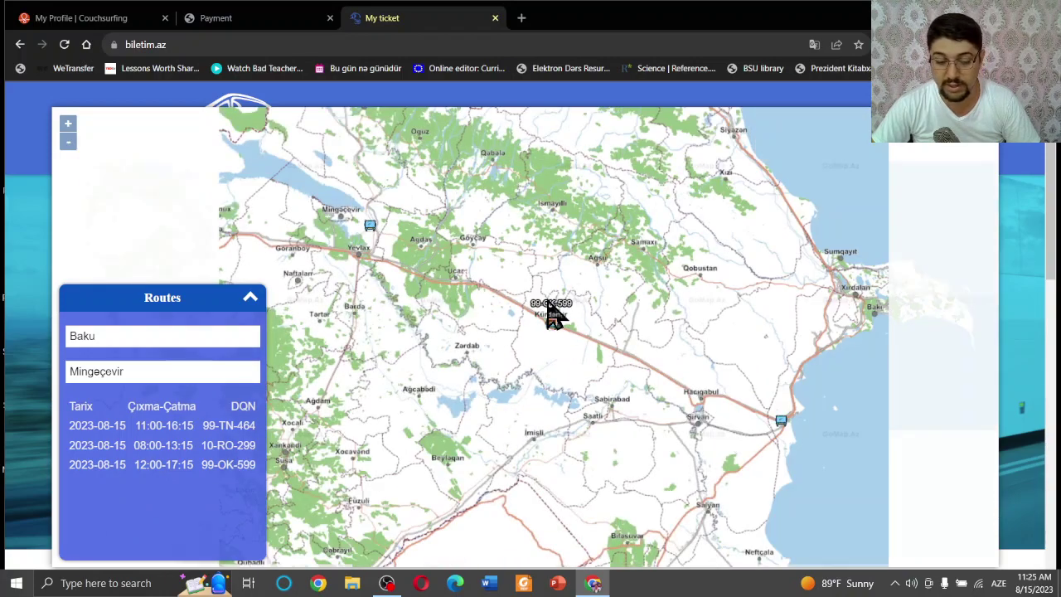
scroll(601, 324, "down", 1)
scroll(601, 324, "down", 1)
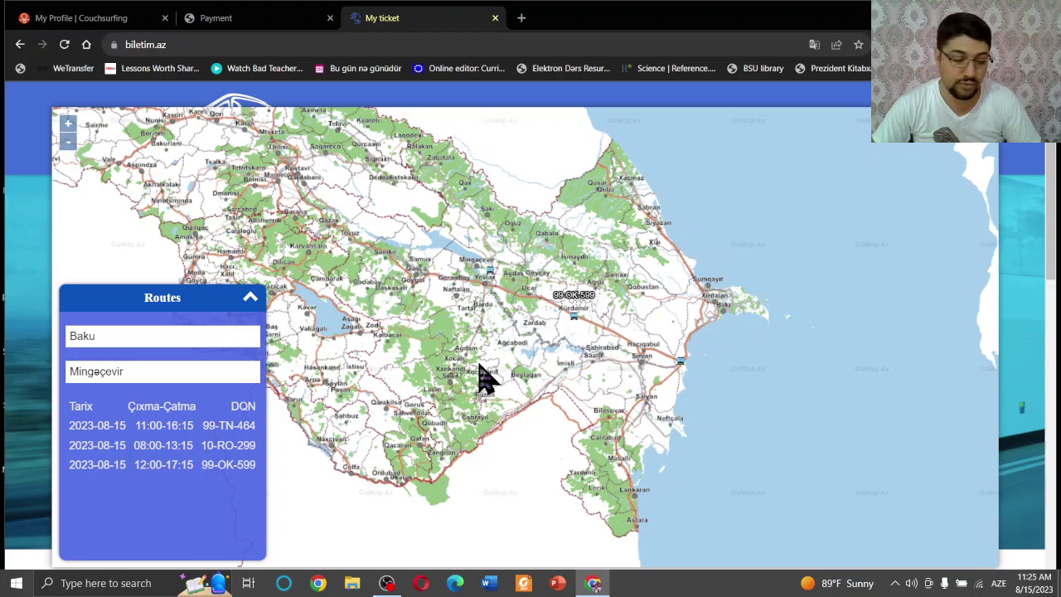
Close the map and scroll through the home page's stats and info sections to the footer and back.
left_click(1000, 145)
scroll(663, 330, "down", 10)
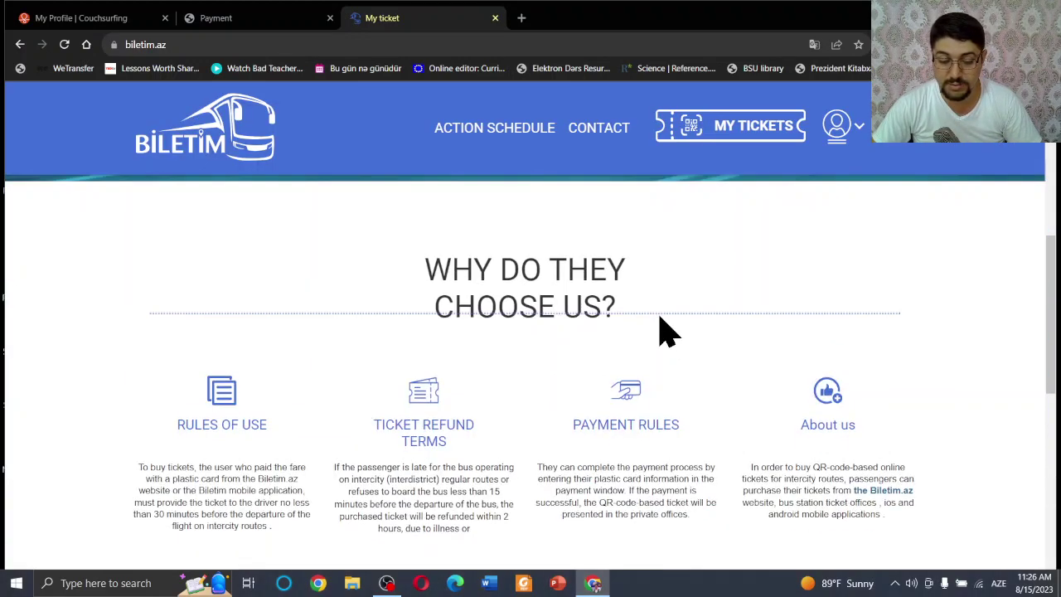
scroll(666, 332, "up", 4)
scroll(663, 328, "down", 1)
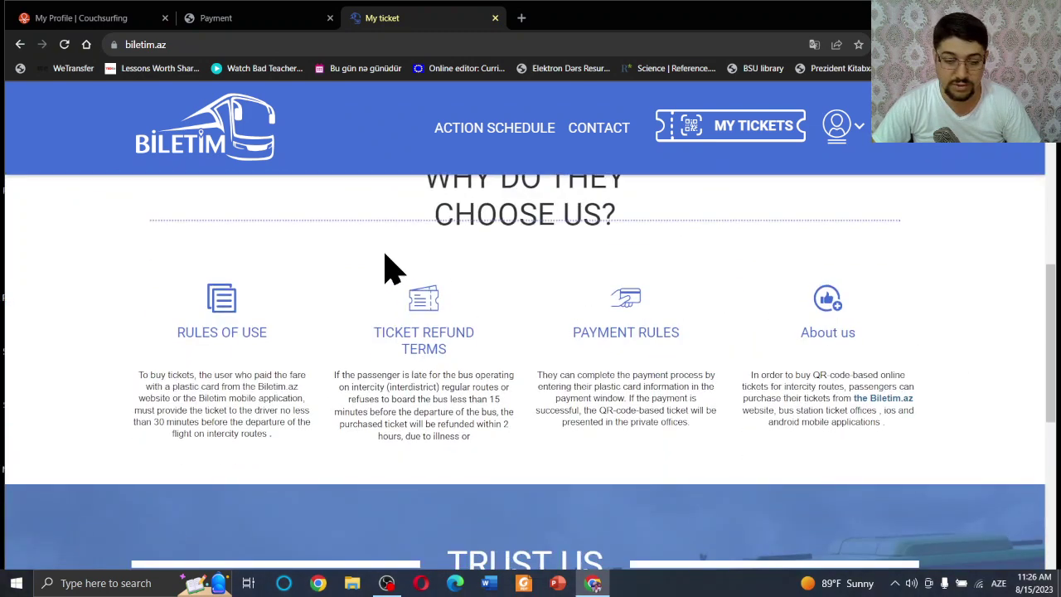
scroll(659, 280, "down", 3)
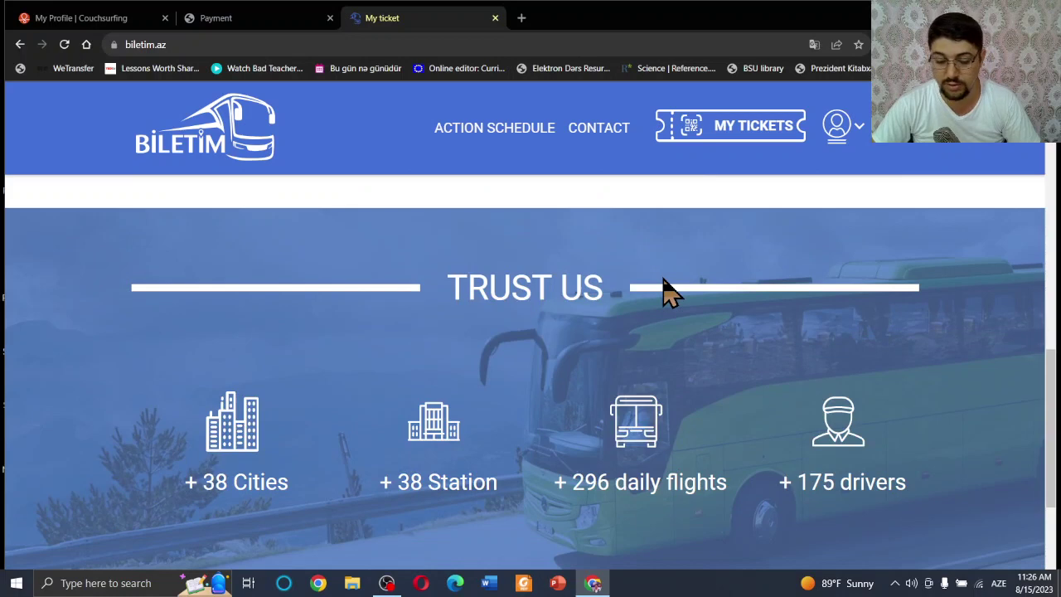
scroll(677, 324, "down", 3)
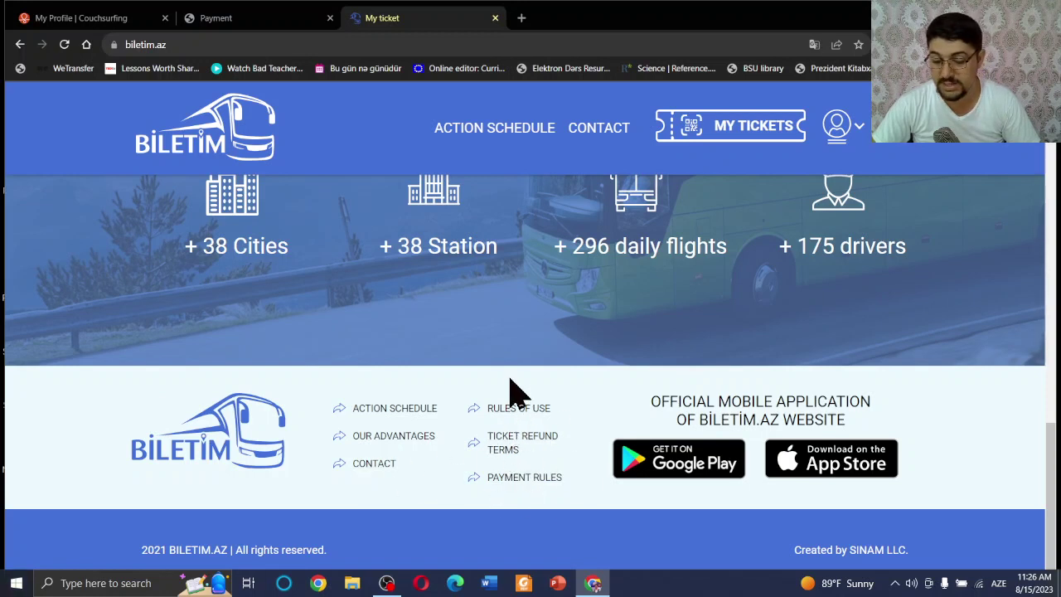
scroll(649, 398, "up", 1)
scroll(648, 406, "down", 1)
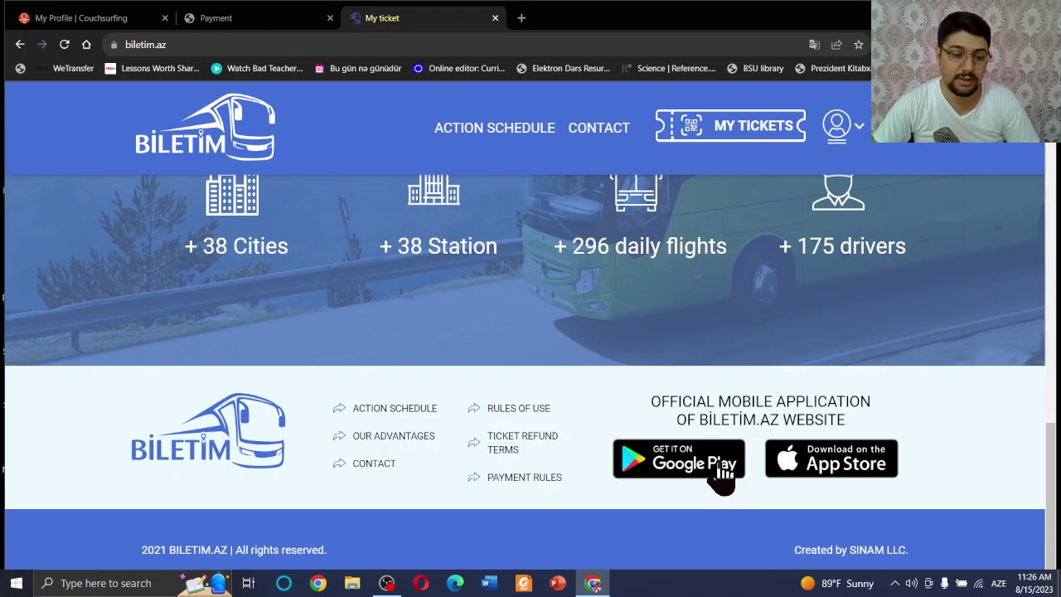
scroll(593, 368, "up", 1)
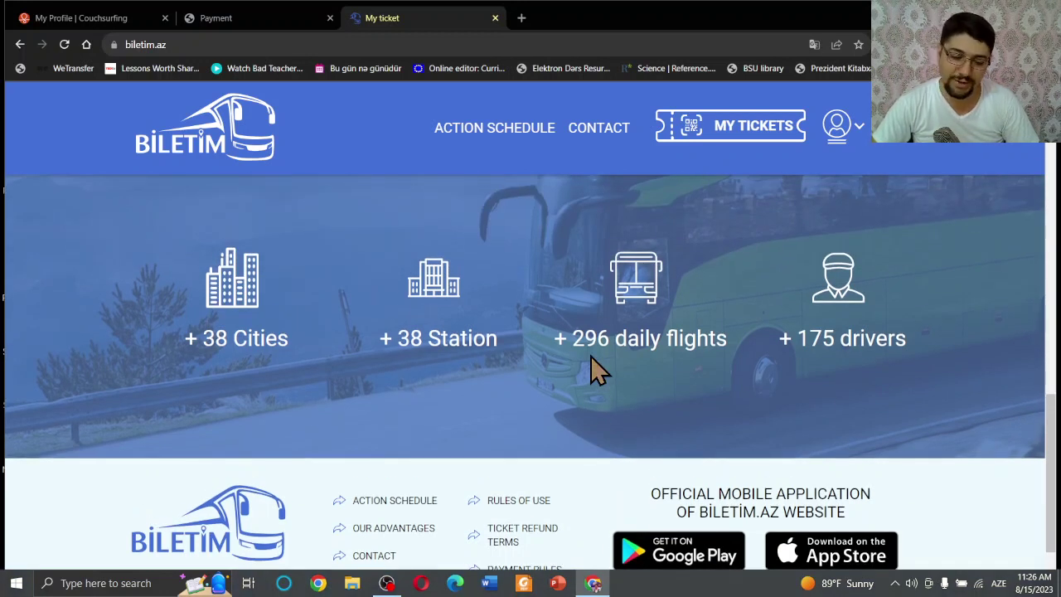
scroll(591, 356, "up", 10)
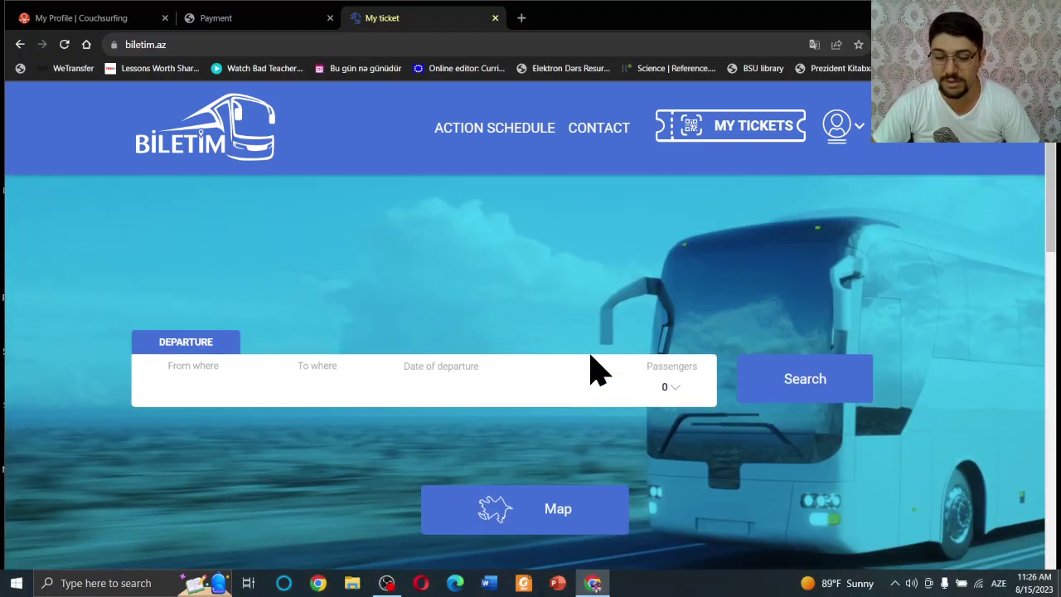